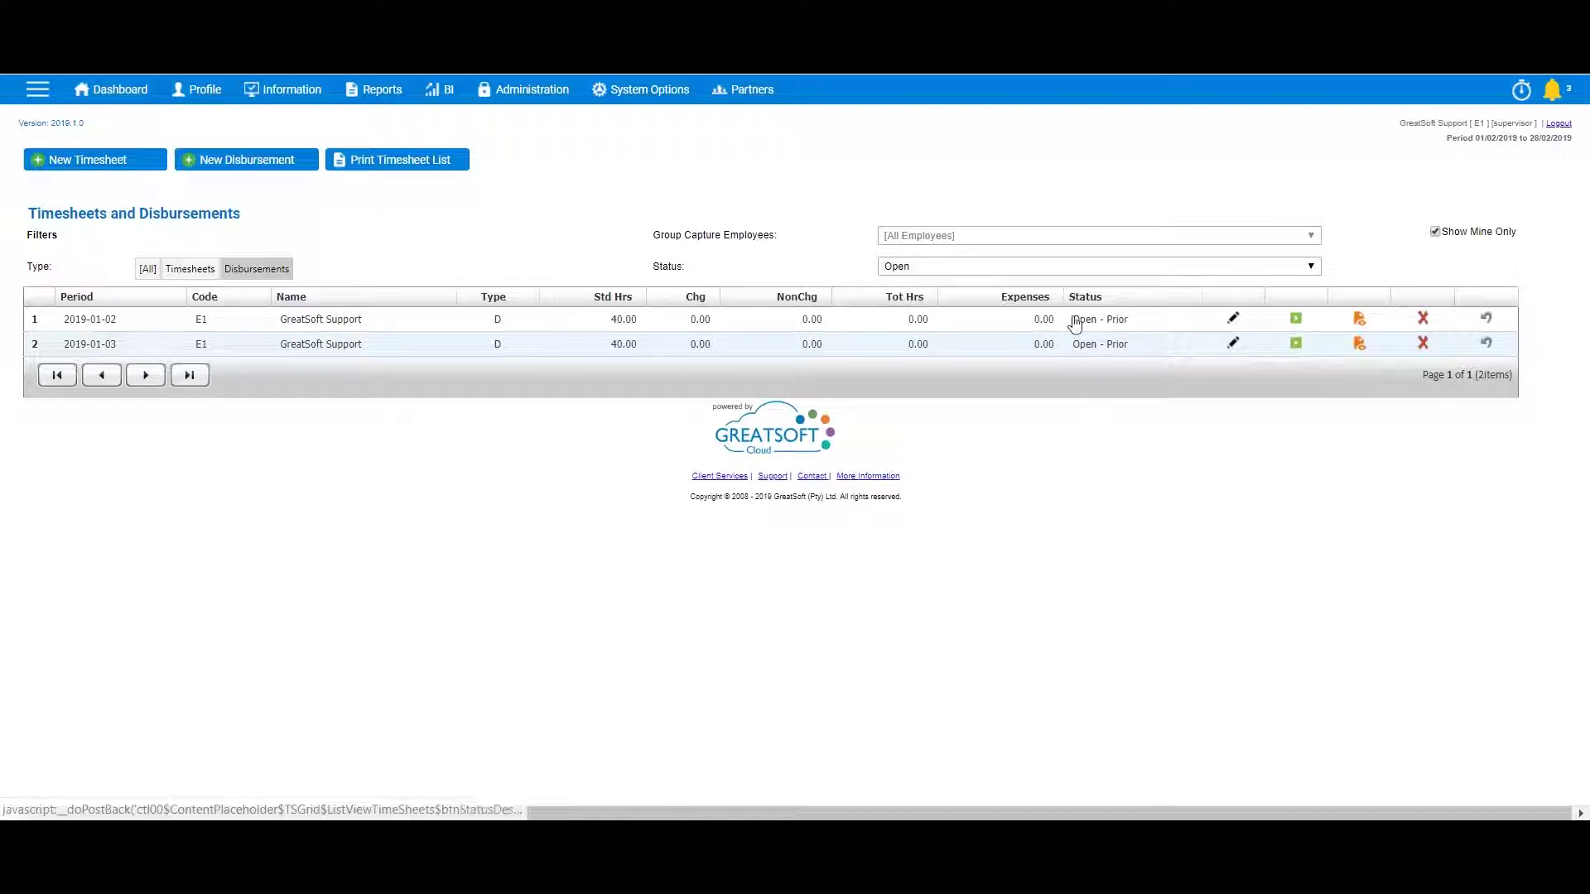
{"action": "left_click", "coordinate": [969, 267]}
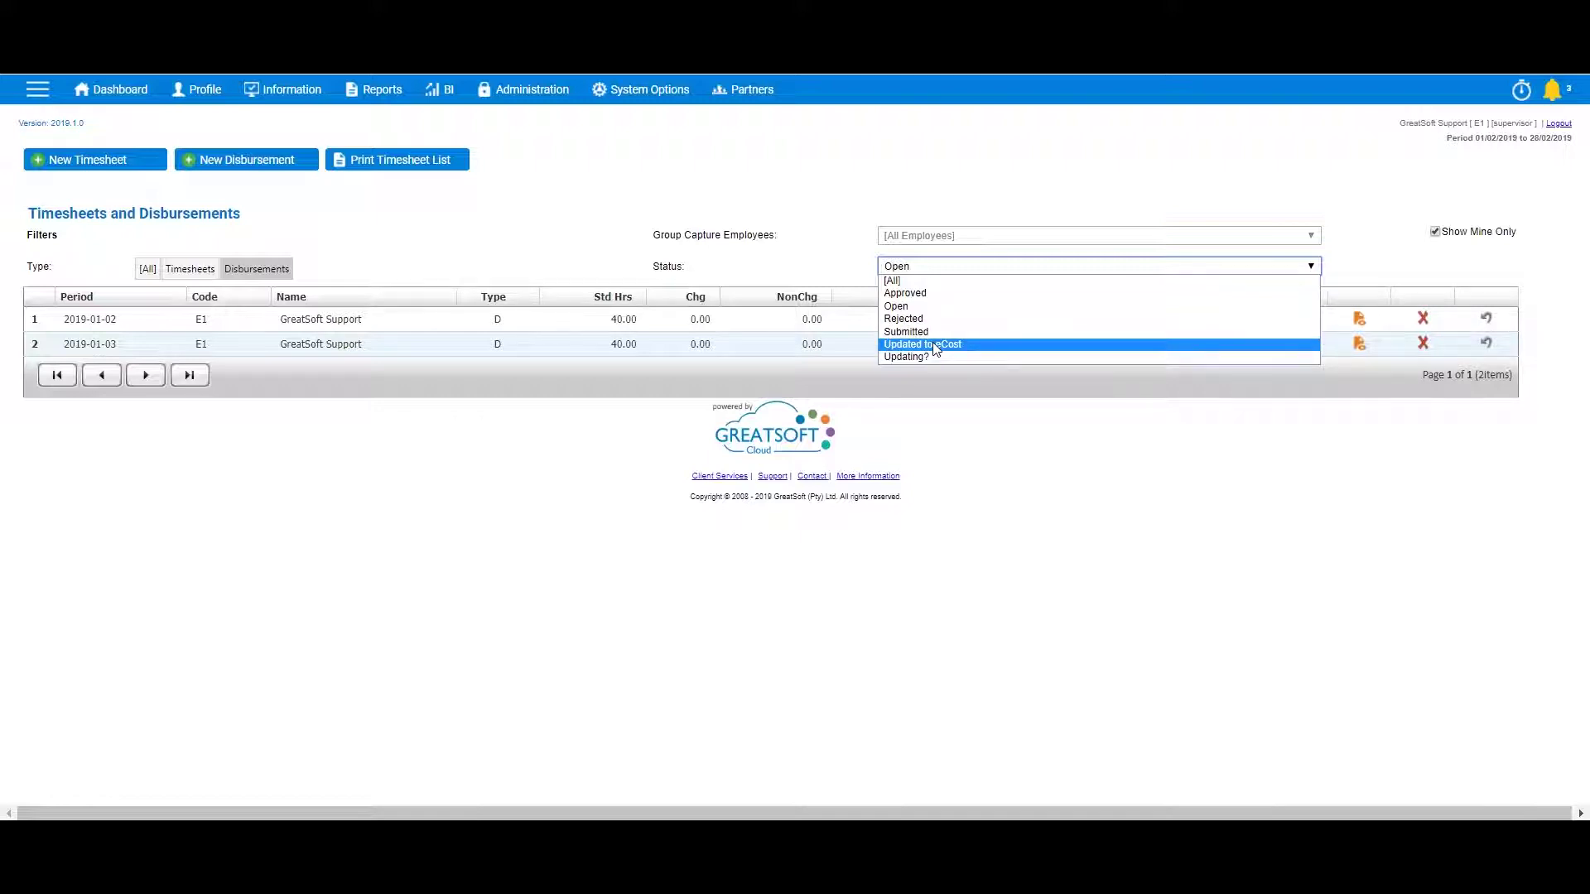
{"action": "left_click", "coordinate": [944, 265]}
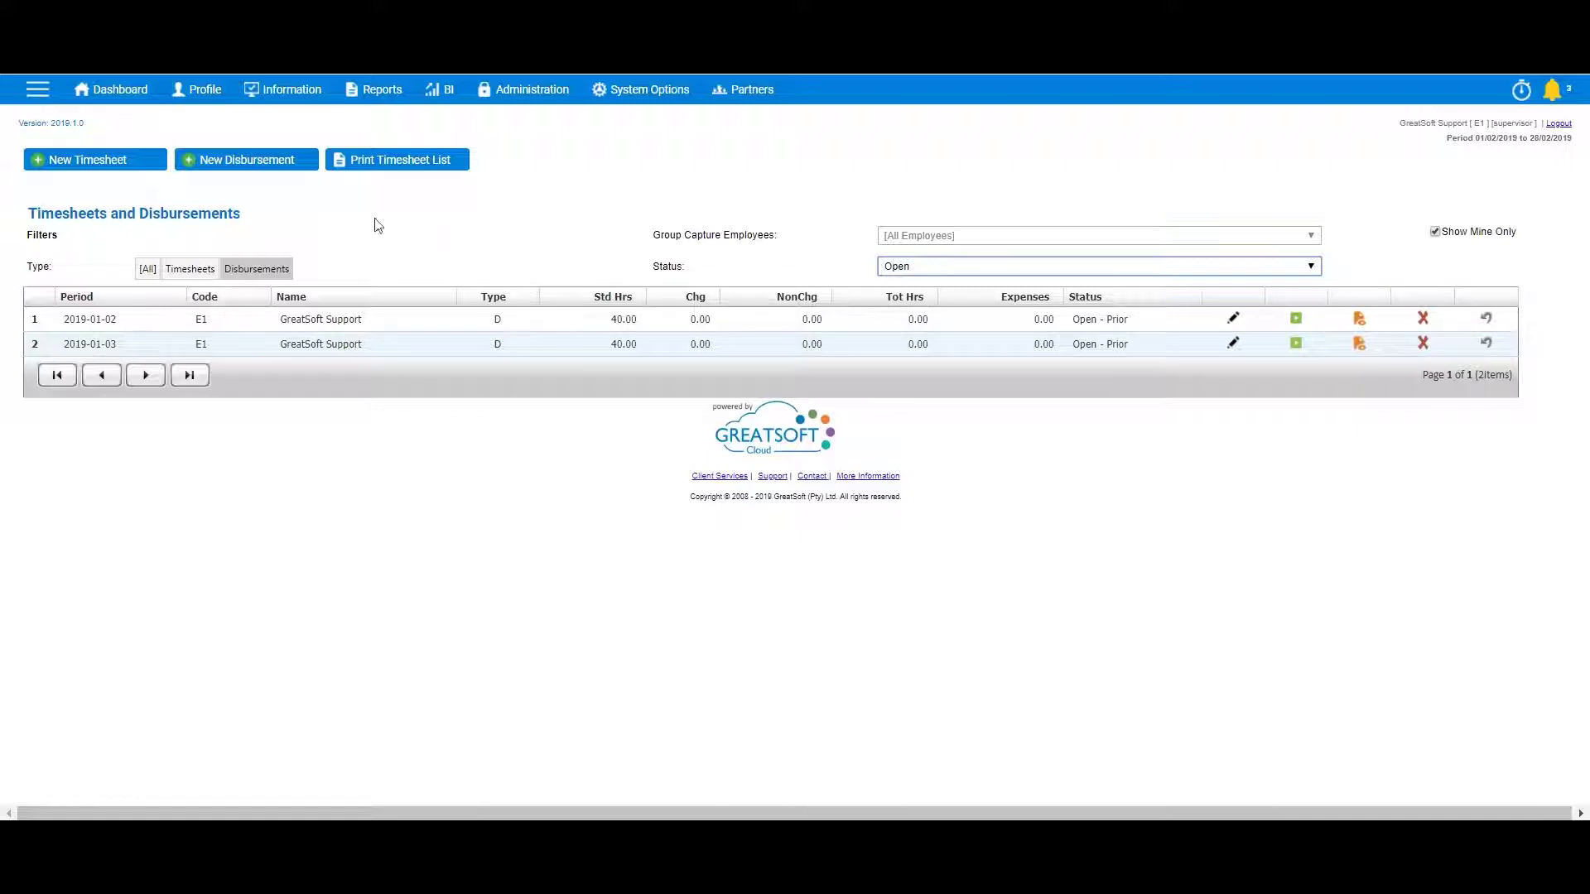
{"action": "left_click", "coordinate": [259, 165]}
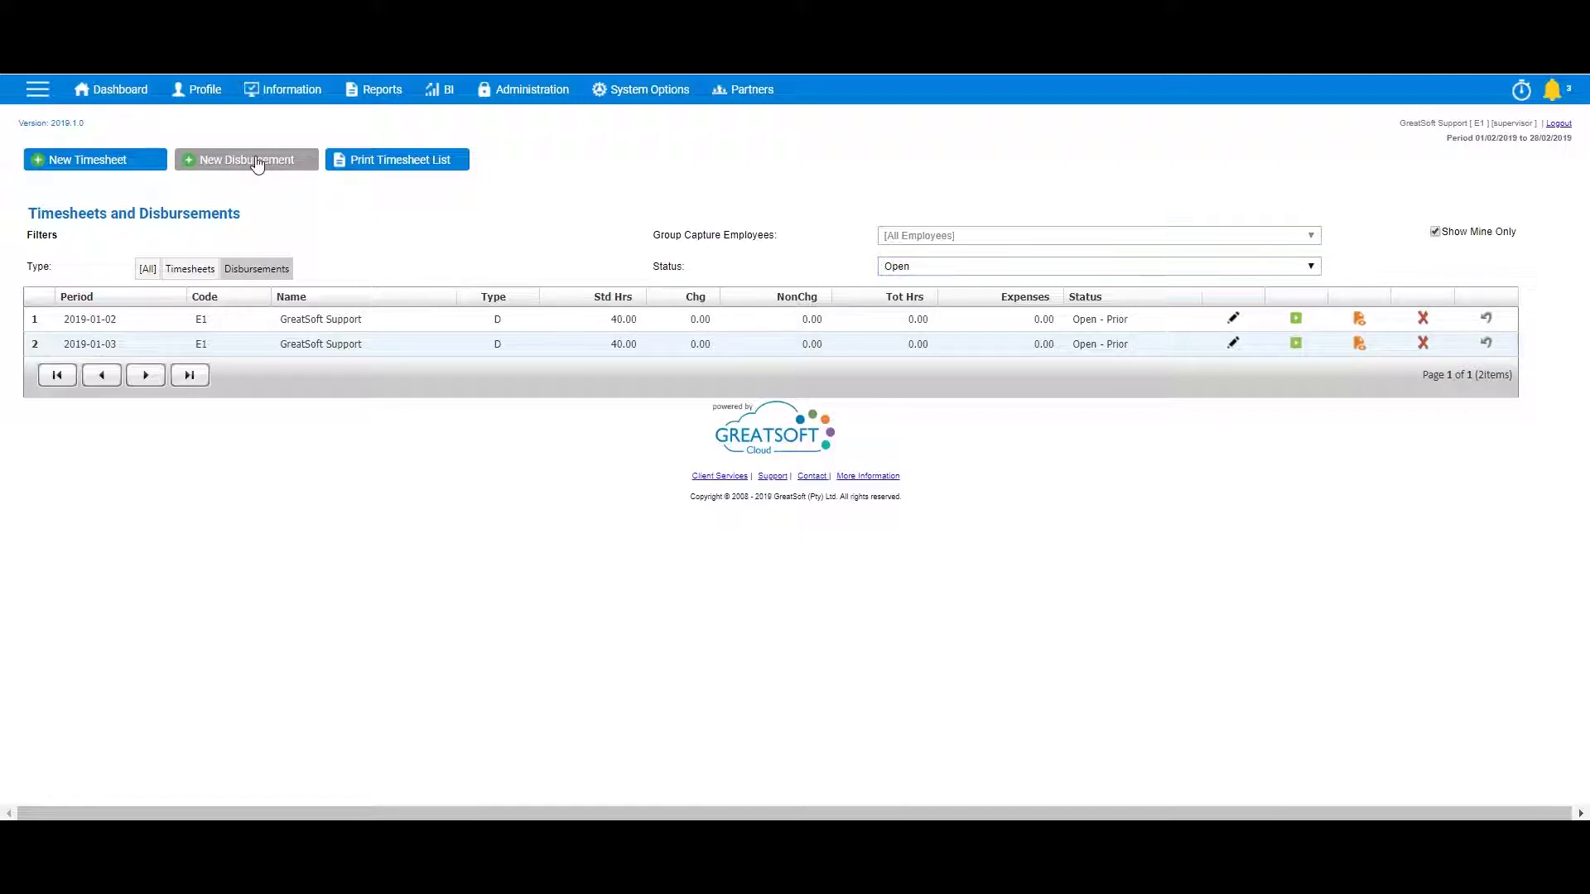
{"action": "left_click", "coordinate": [320, 298]}
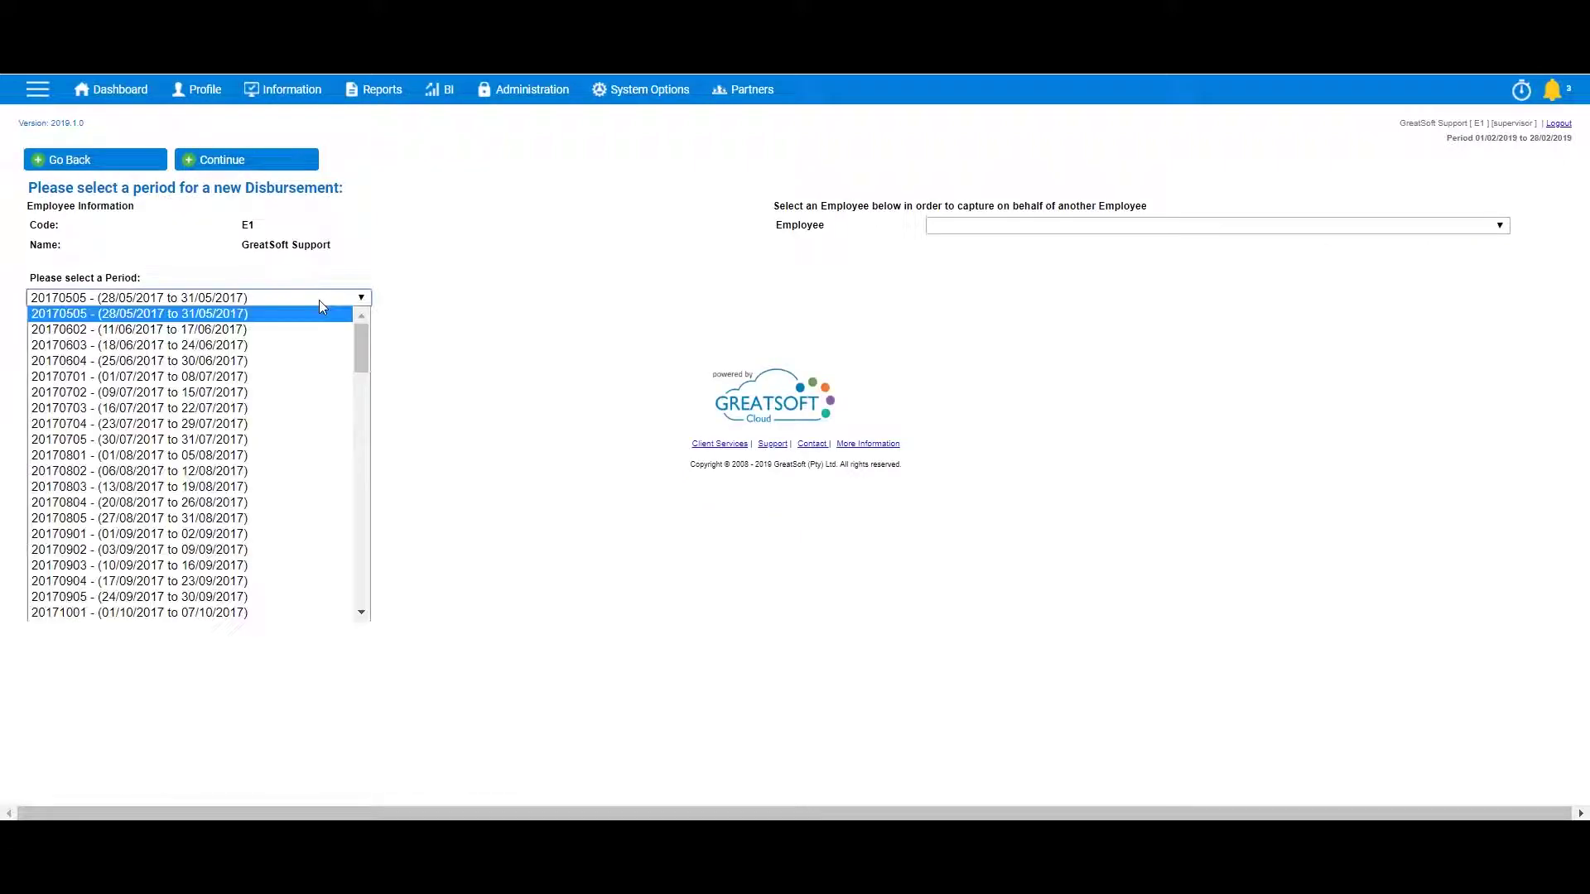
{"action": "left_click_drag", "start_coordinate": [365, 350], "coordinate": [292, 562]}
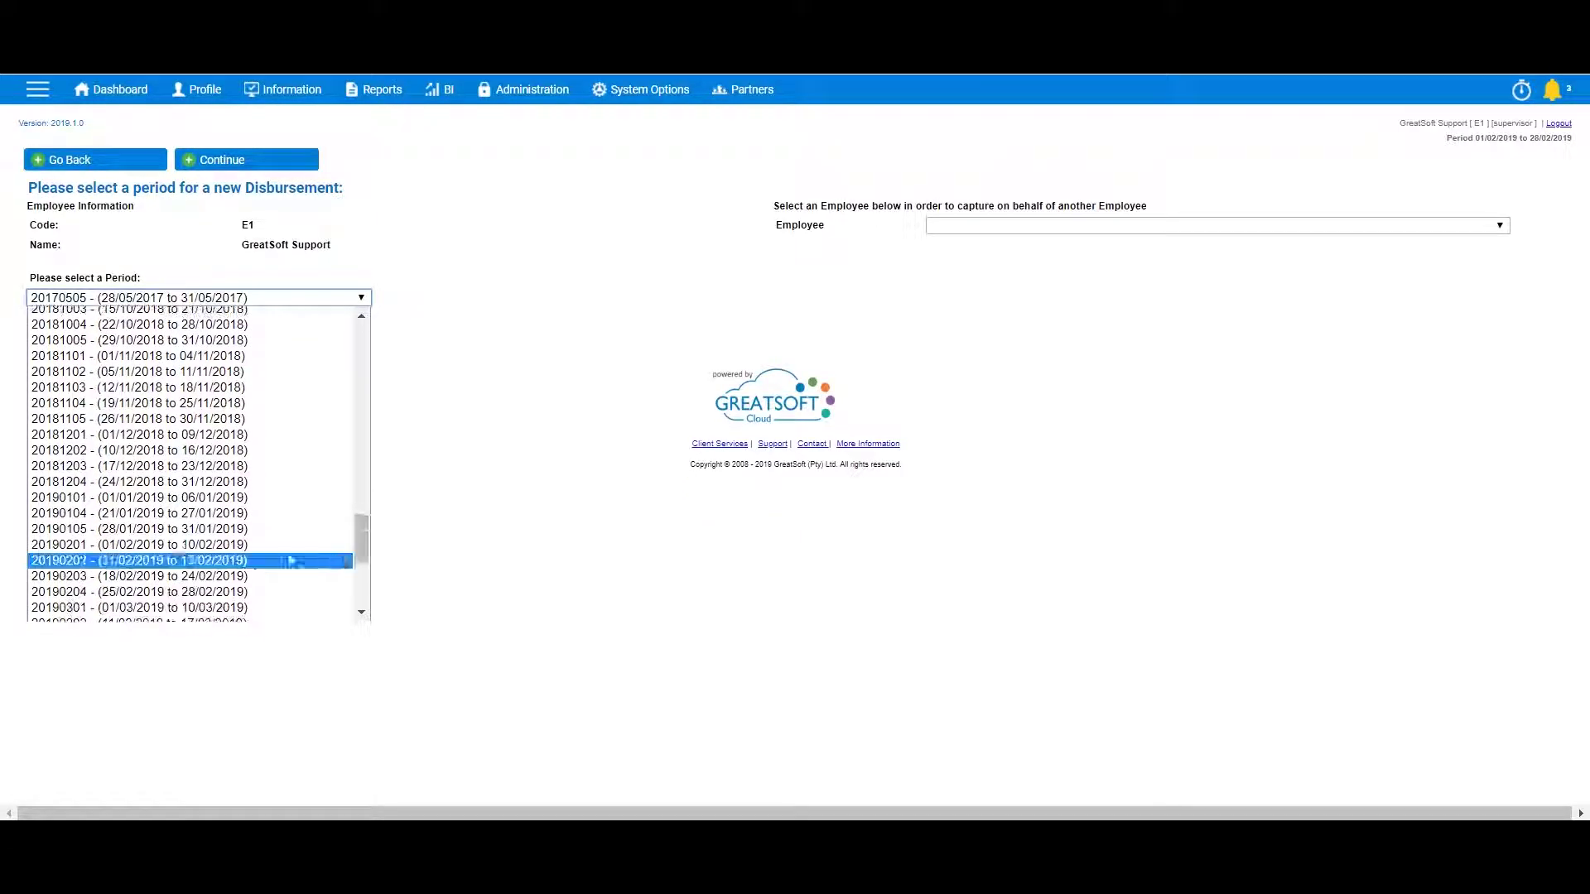
{"action": "left_click", "coordinate": [240, 545]}
{"action": "left_click", "coordinate": [35, 326]}
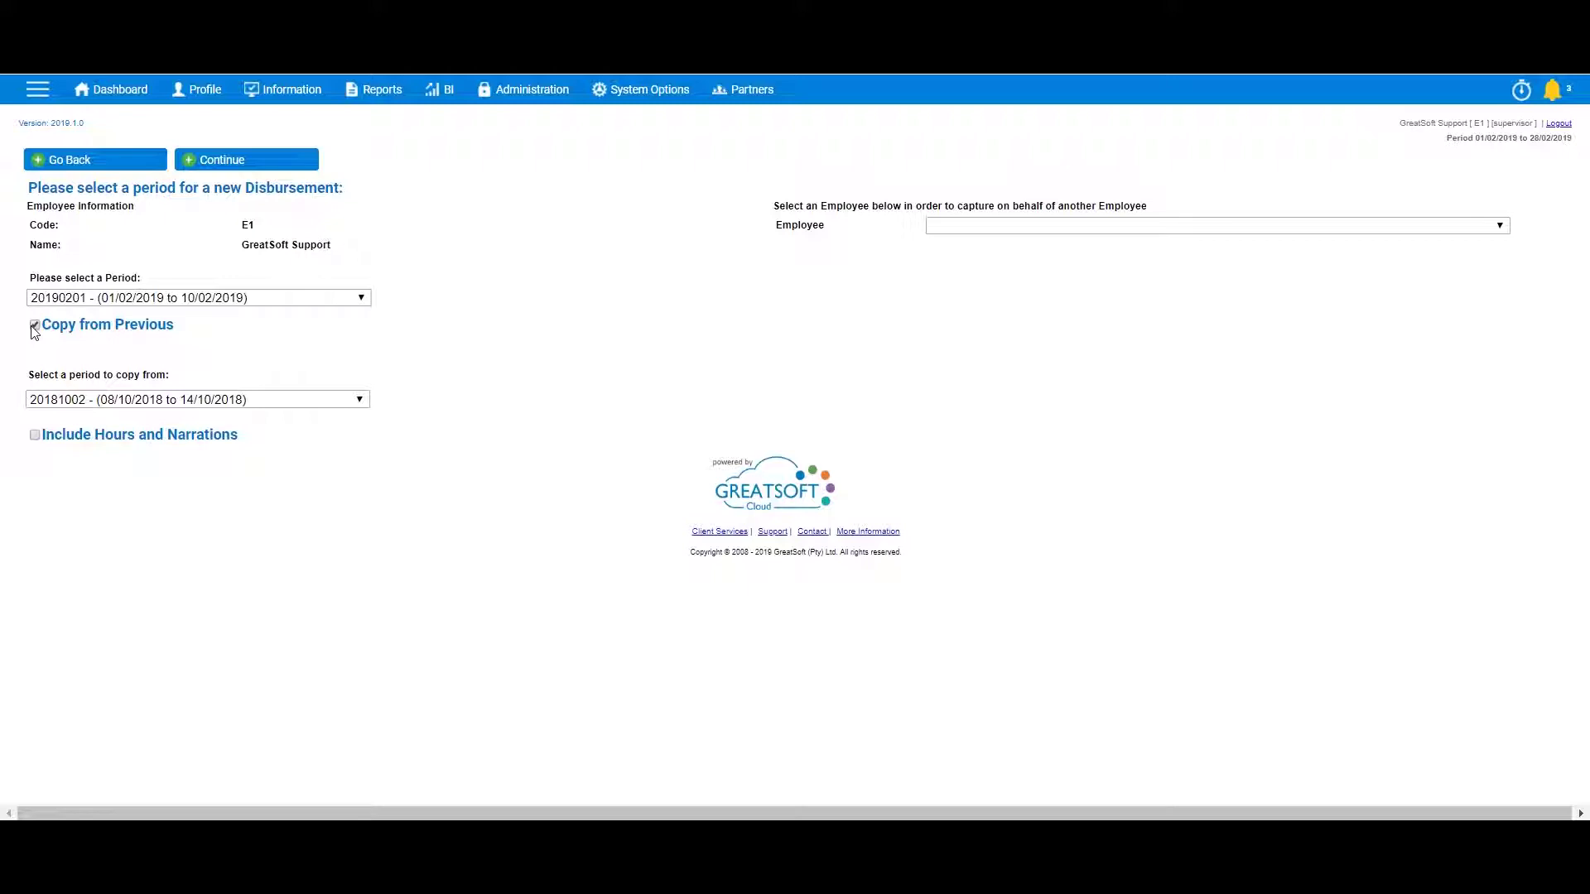
{"action": "left_click", "coordinate": [35, 326]}
{"action": "left_click", "coordinate": [219, 160]}
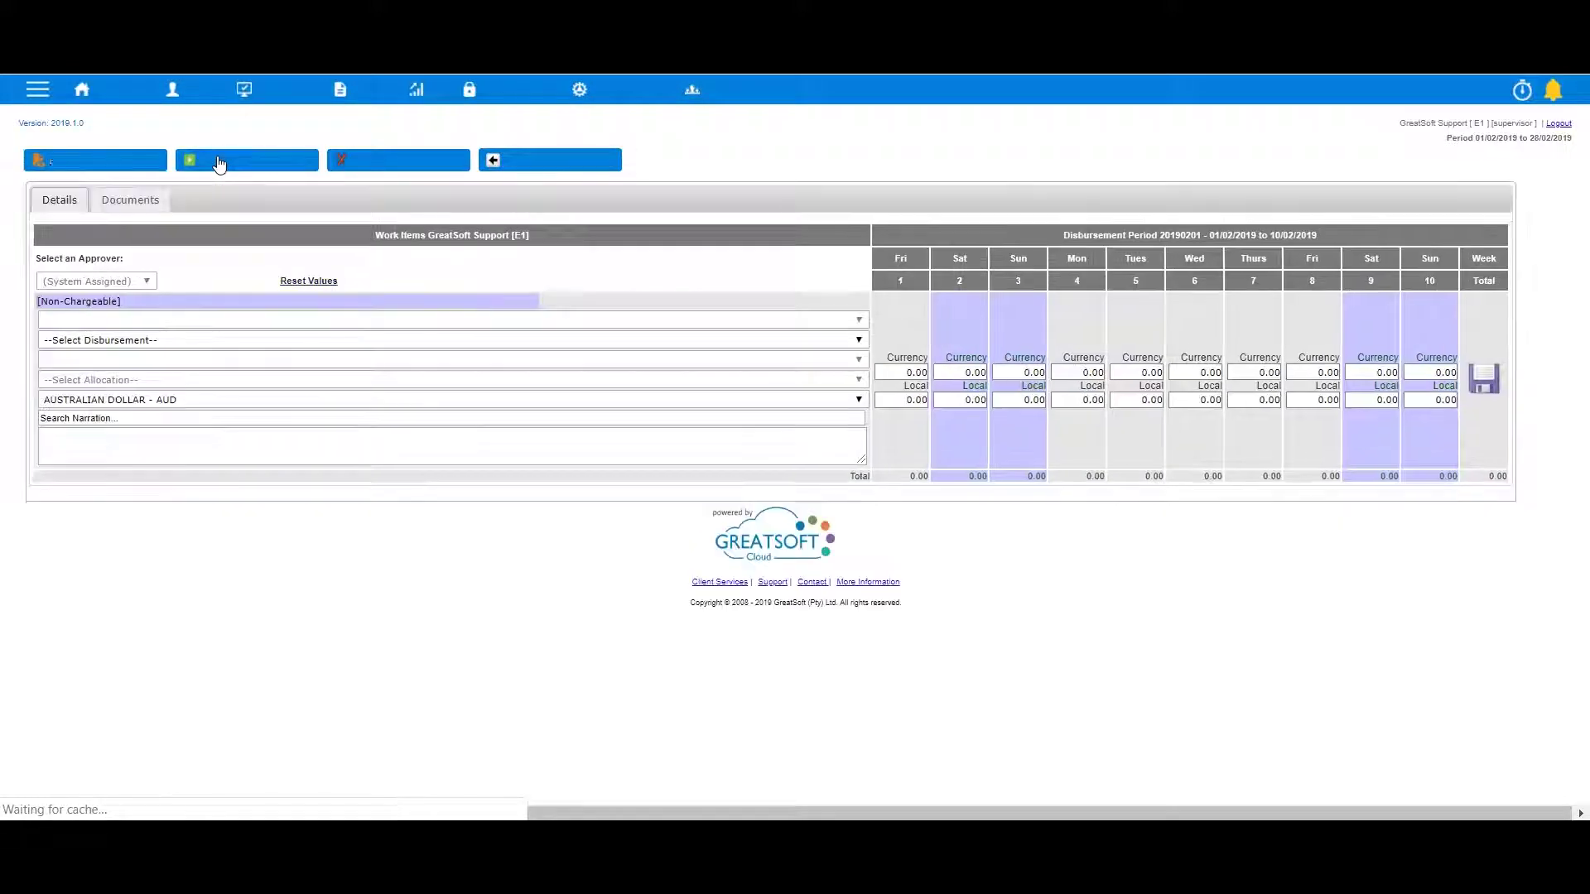
Set the work item's client to African Mobile Services [AFR001] and its task to Audit 2018 - AUD18
{"action": "left_click", "coordinate": [135, 304]}
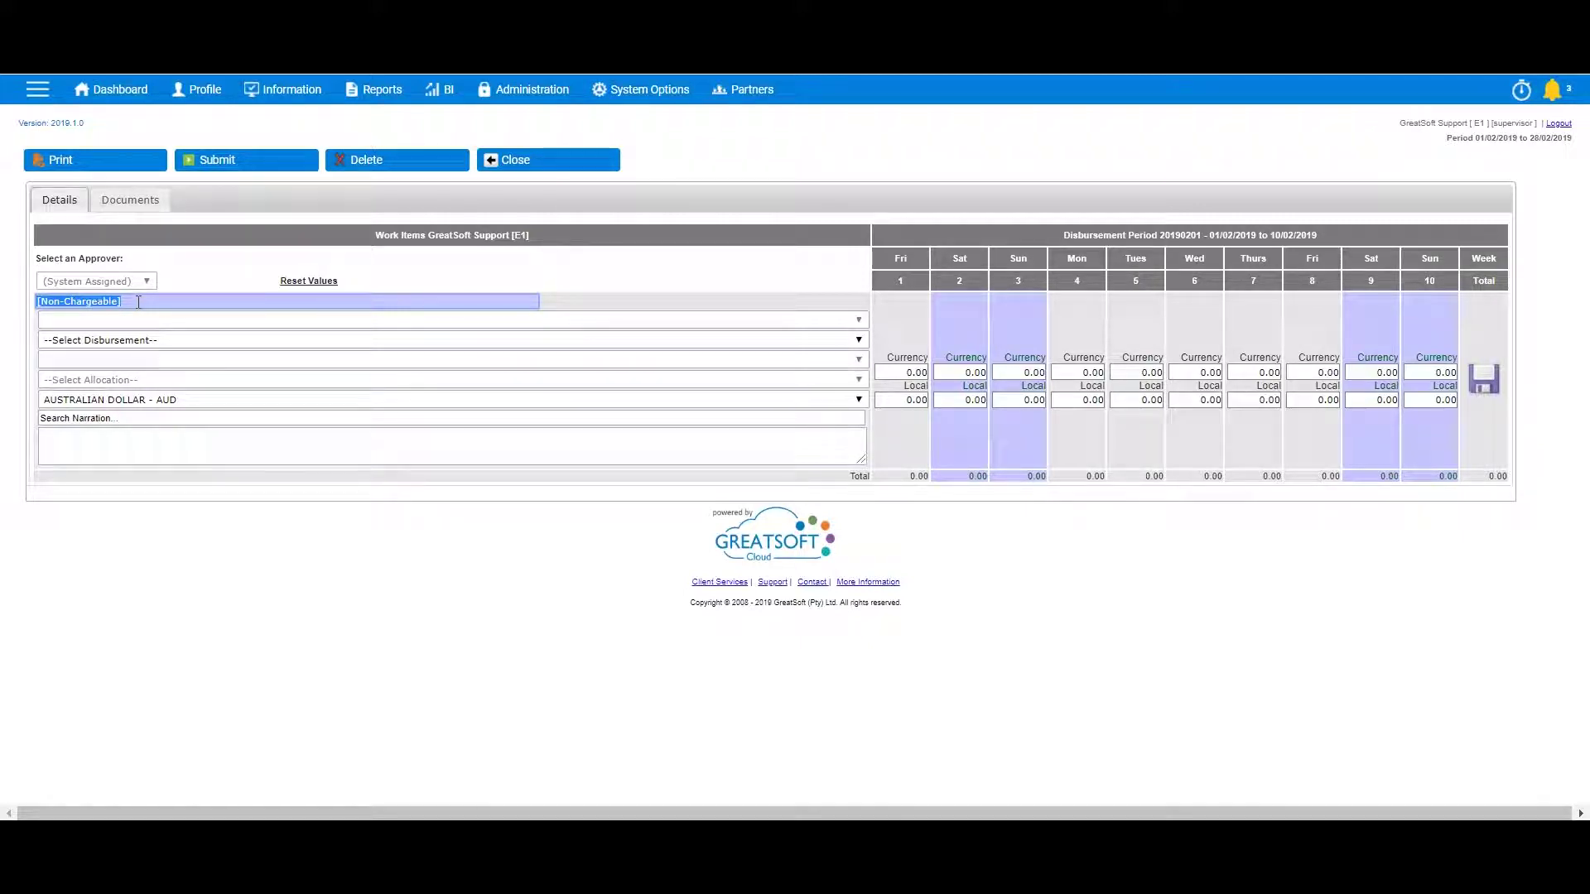
{"action": "left_click", "coordinate": [138, 301]}
{"action": "left_click_drag", "start_coordinate": [120, 308], "coordinate": [29, 307]}
{"action": "type", "text": "af"}
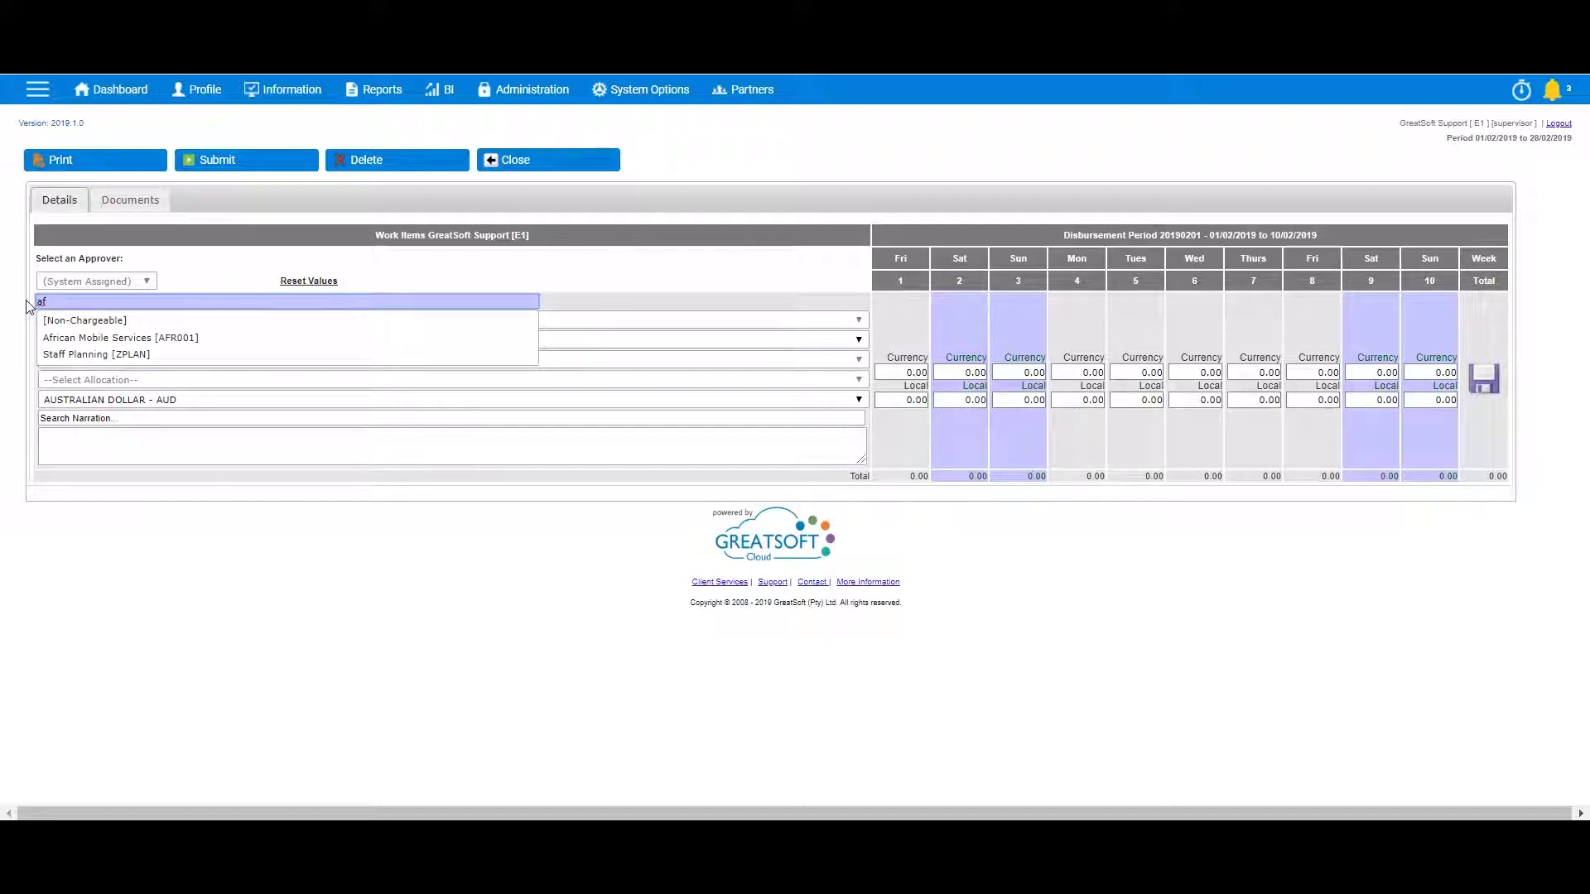
{"action": "left_click", "coordinate": [71, 339]}
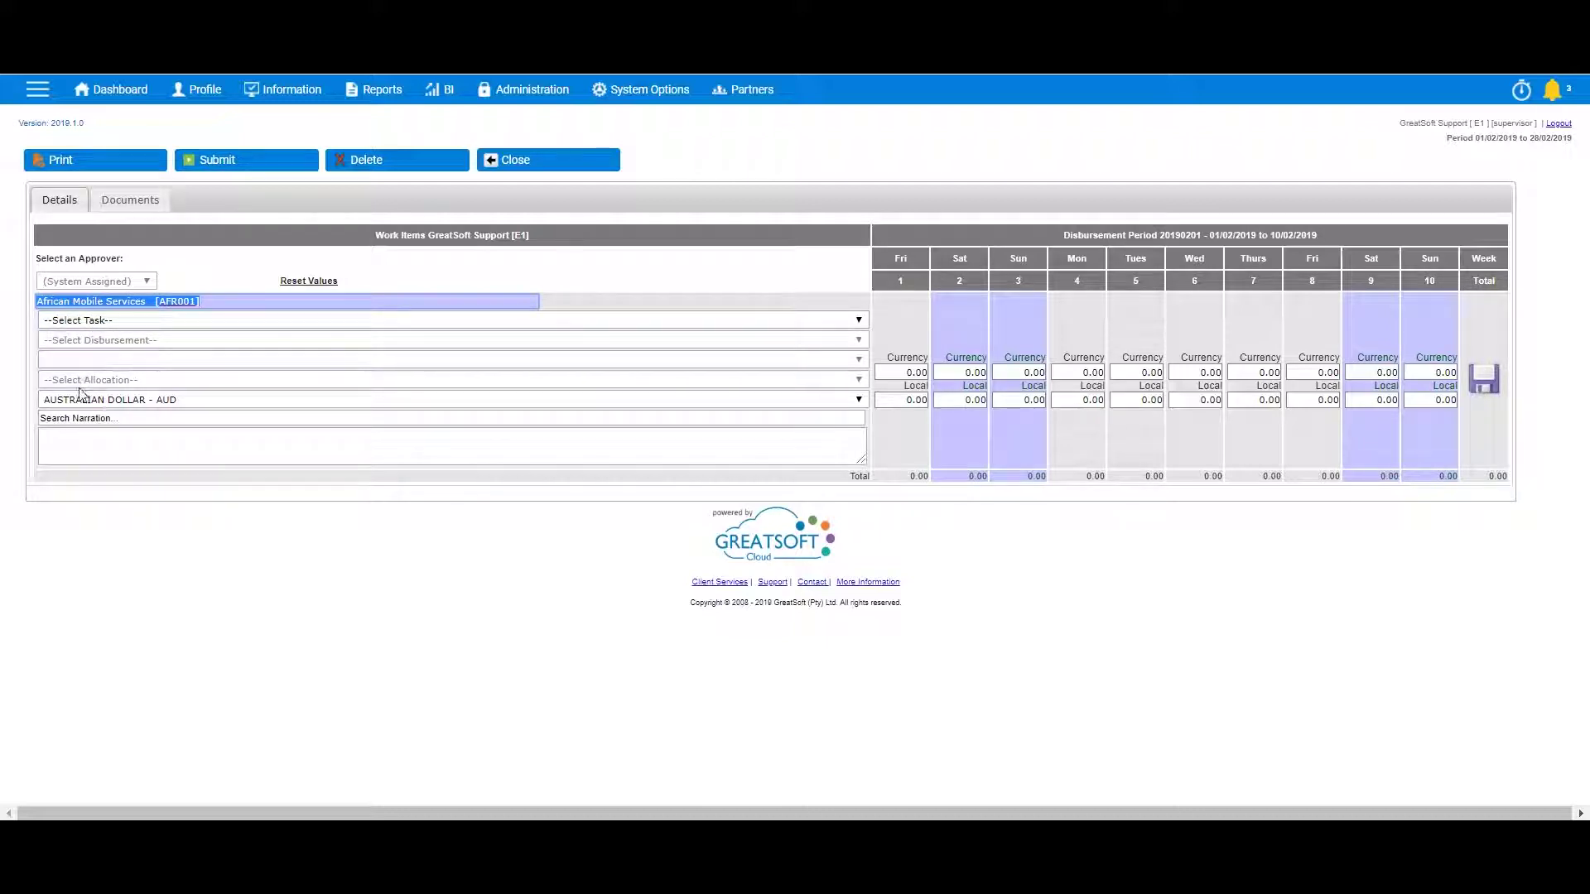
{"action": "left_click", "coordinate": [116, 319]}
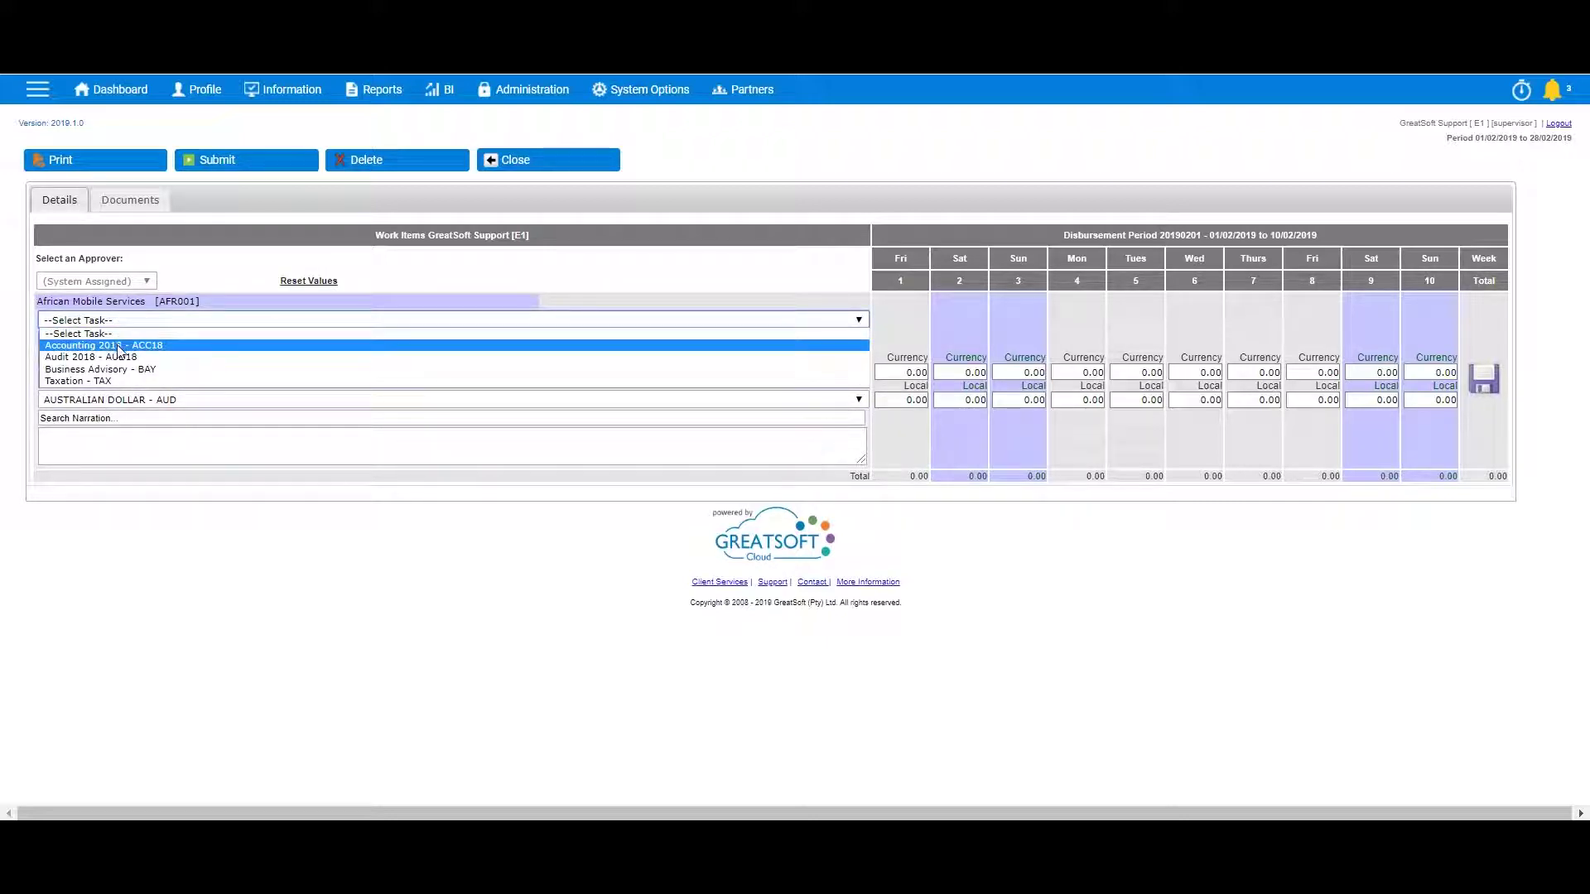
{"action": "left_click", "coordinate": [117, 357]}
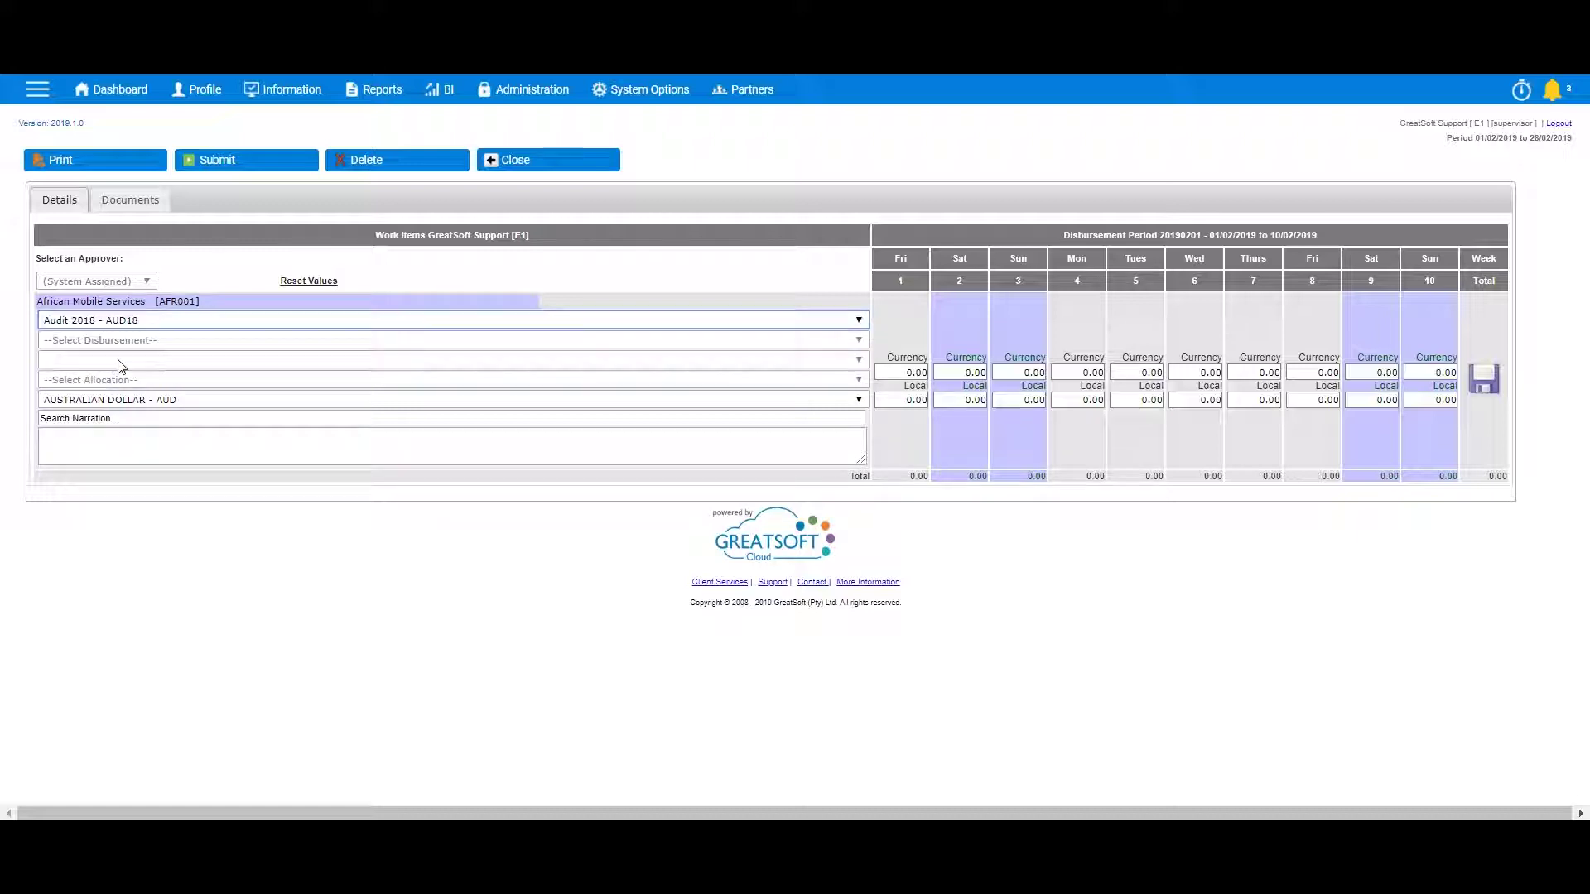
Choose Mileage Claim - TRV as the disbursement, with rate S - Disb Rate S and currency AUSTRALIAN DOLLAR - AUD
{"action": "left_click", "coordinate": [118, 344]}
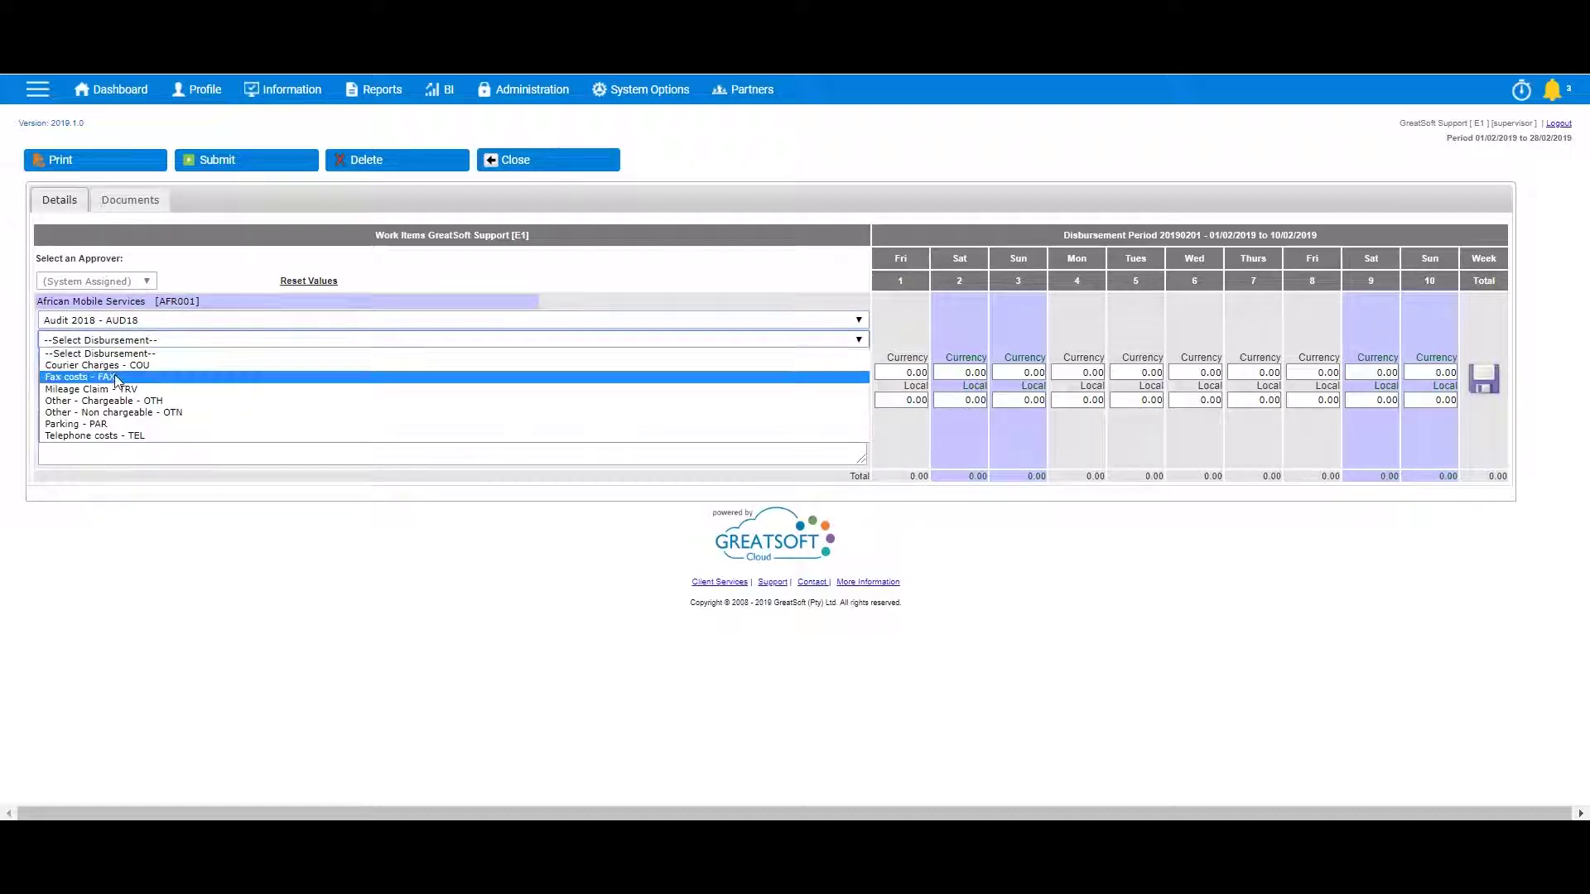
{"action": "left_click", "coordinate": [120, 393]}
{"action": "left_click", "coordinate": [122, 356]}
{"action": "left_click", "coordinate": [122, 356]}
{"action": "left_click", "coordinate": [136, 381]}
{"action": "left_click", "coordinate": [136, 384]}
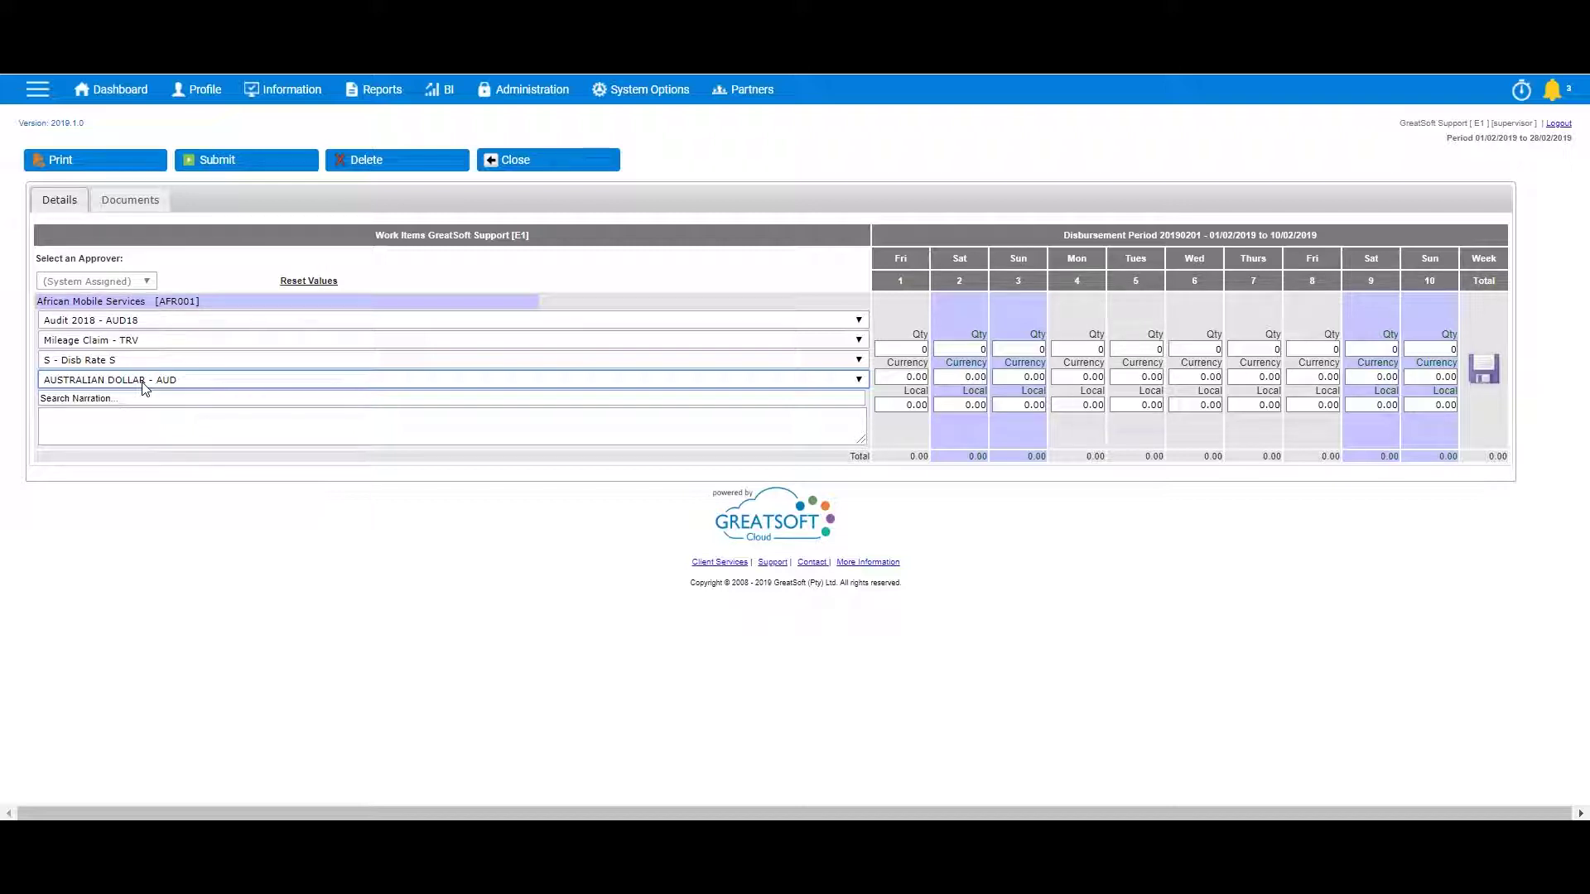
Find and apply the standard narration "Travel expense for Client Audit." to the mileage claim
{"action": "key", "text": "Tab"}
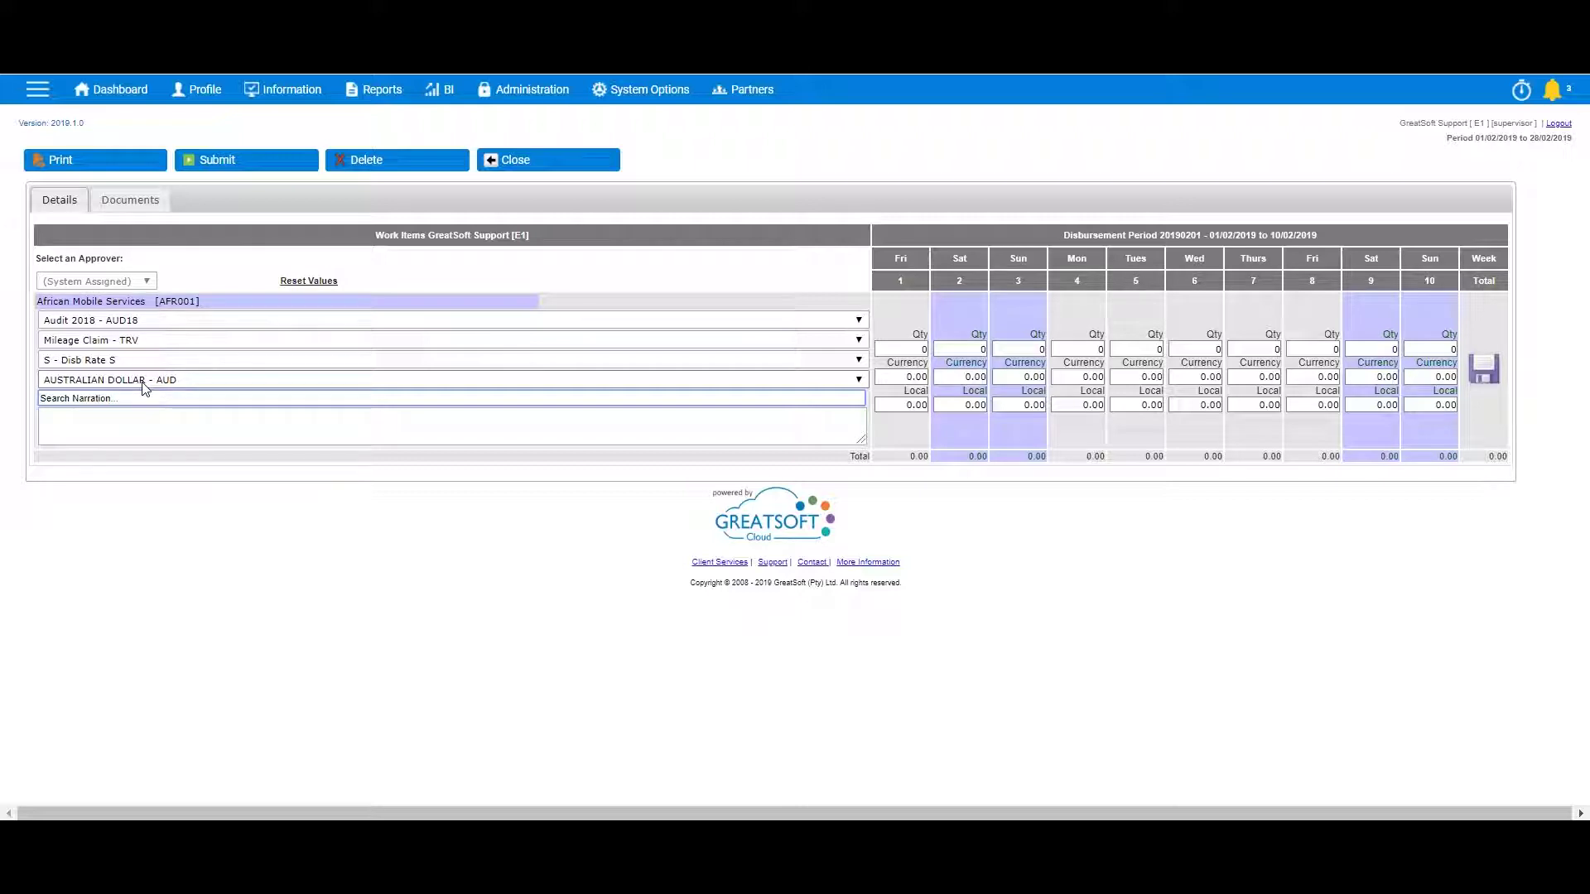
{"action": "type", "text": "tr"}
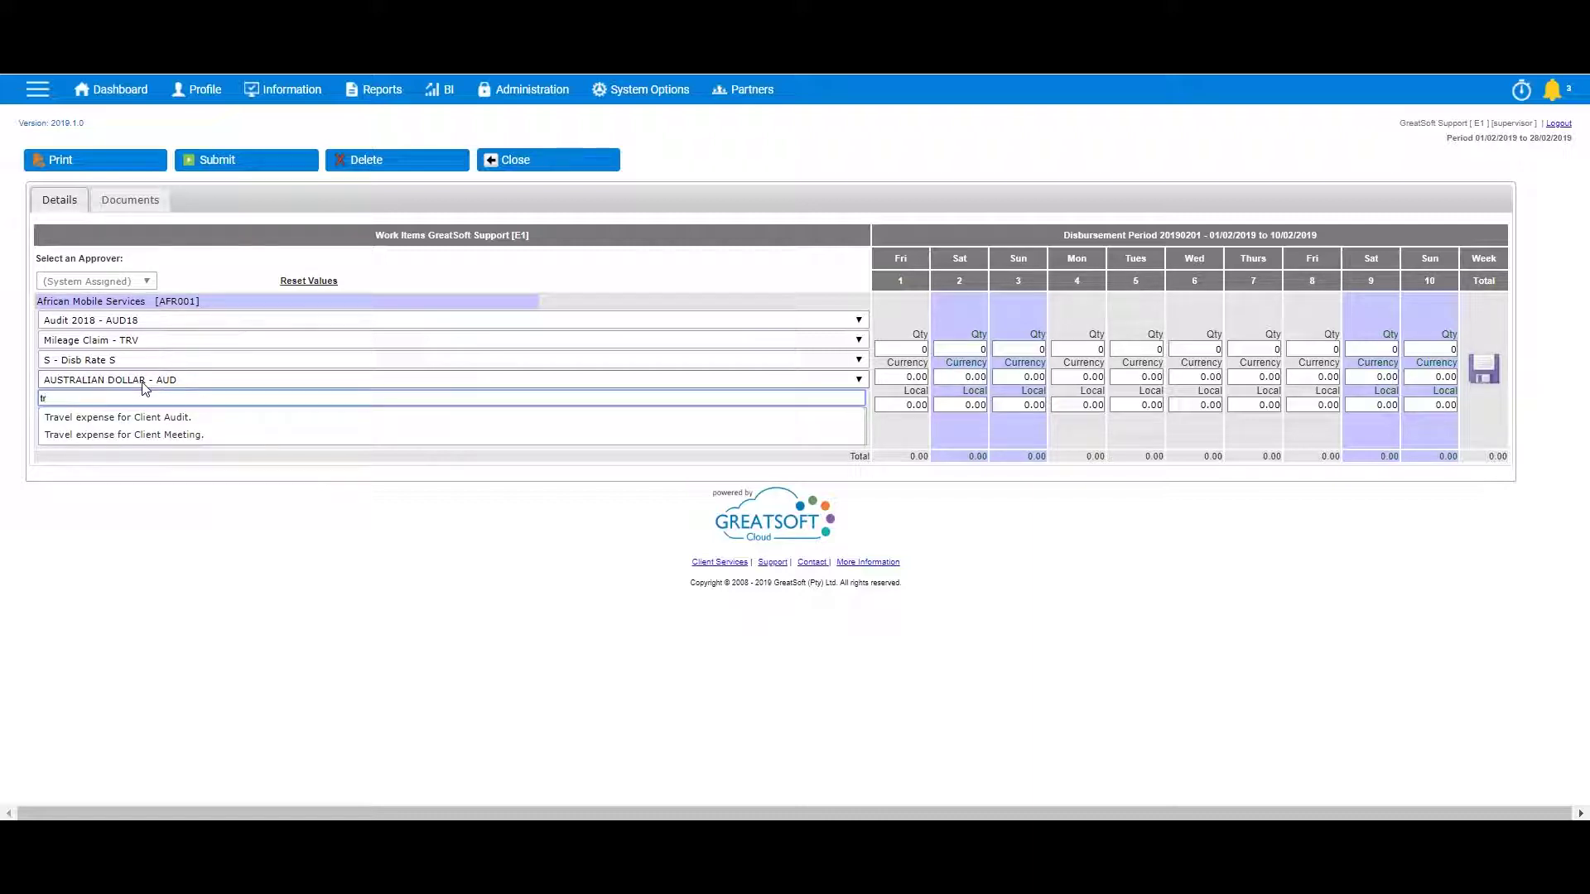
{"action": "left_click", "coordinate": [153, 418]}
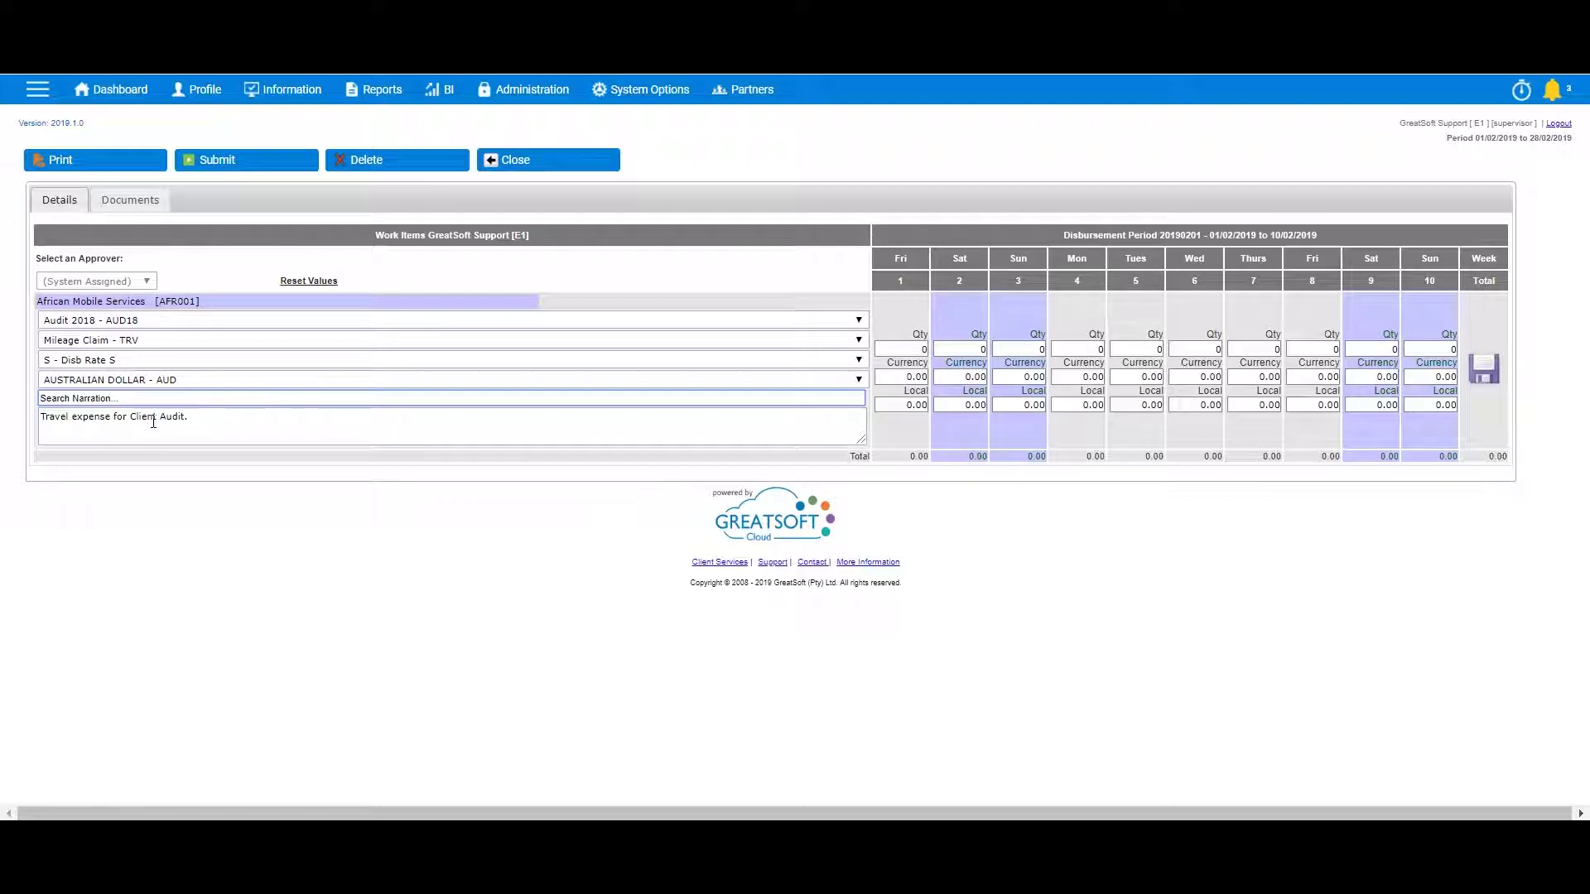
{"action": "key", "text": "Tab"}
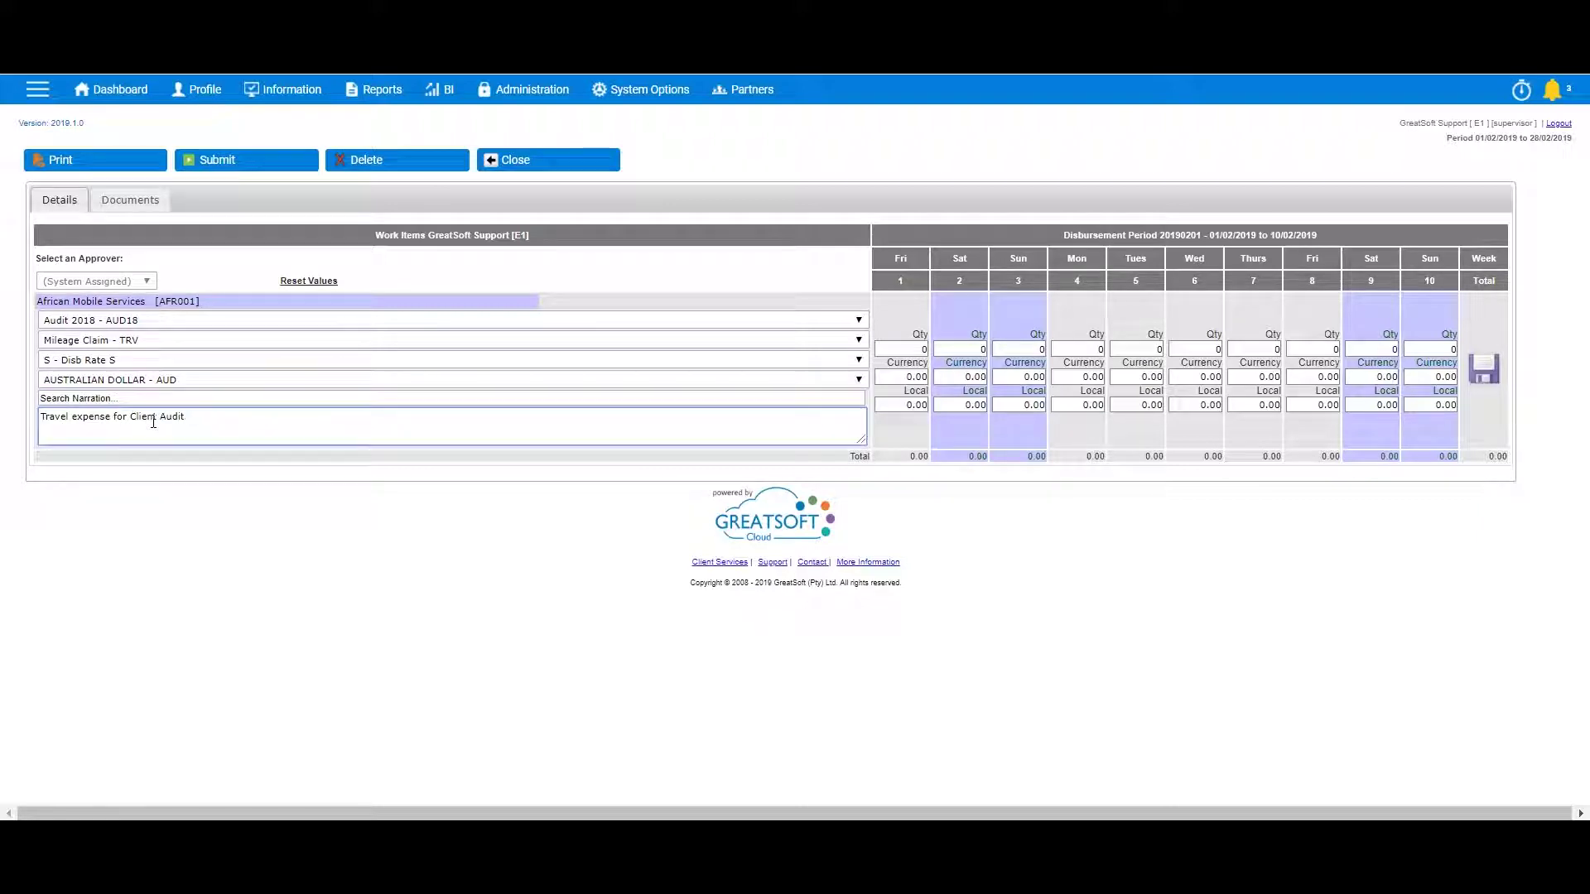
{"action": "left_click_drag", "start_coordinate": [206, 417], "coordinate": [36, 418]}
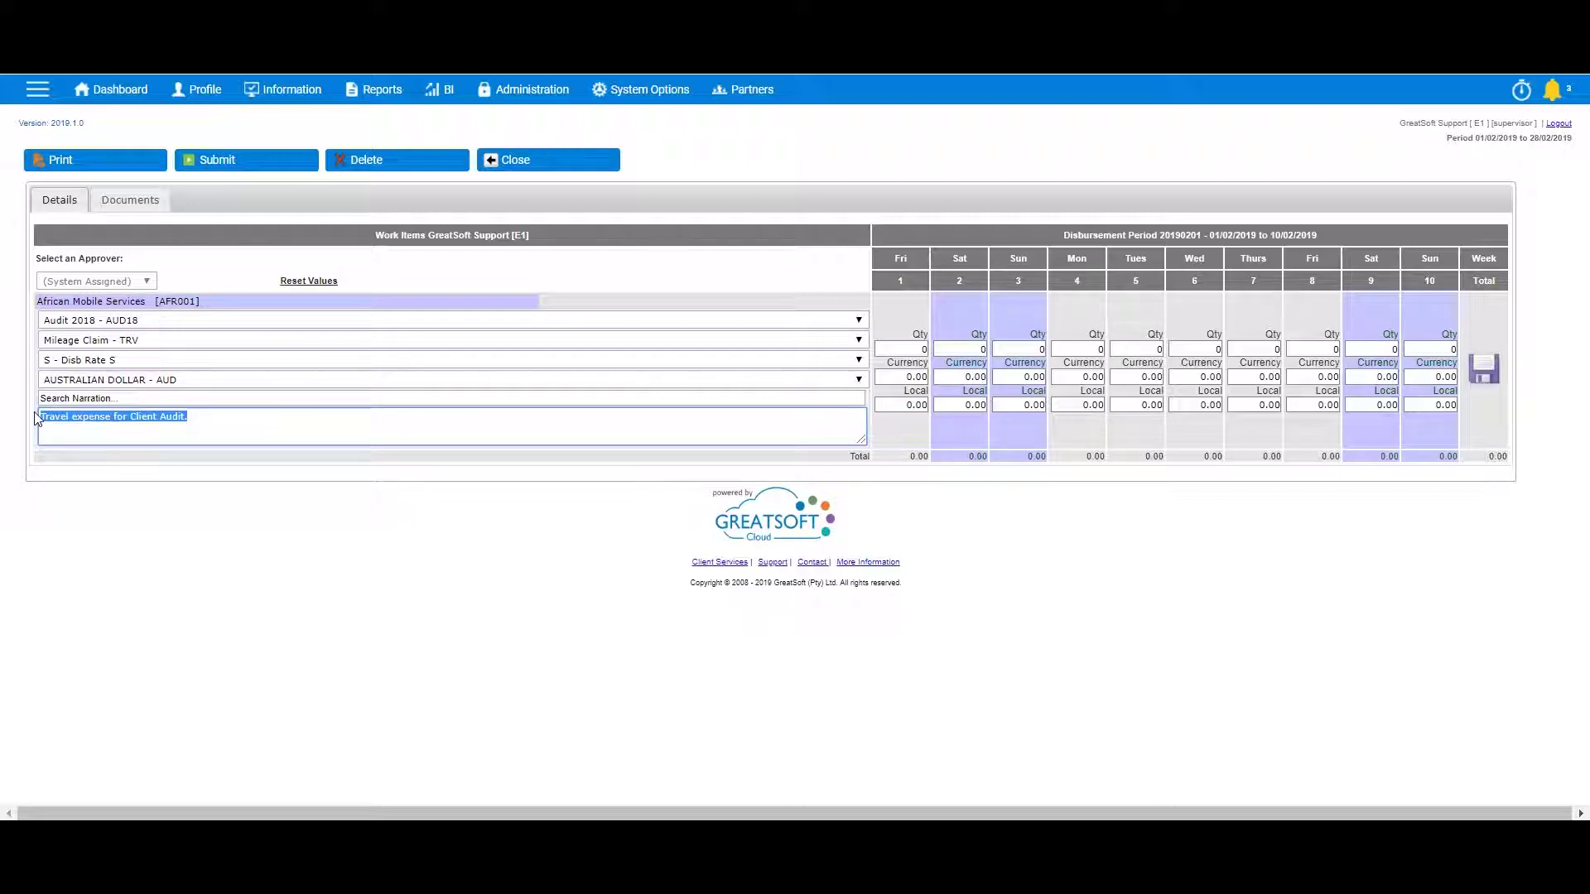
{"action": "left_click", "coordinate": [209, 416]}
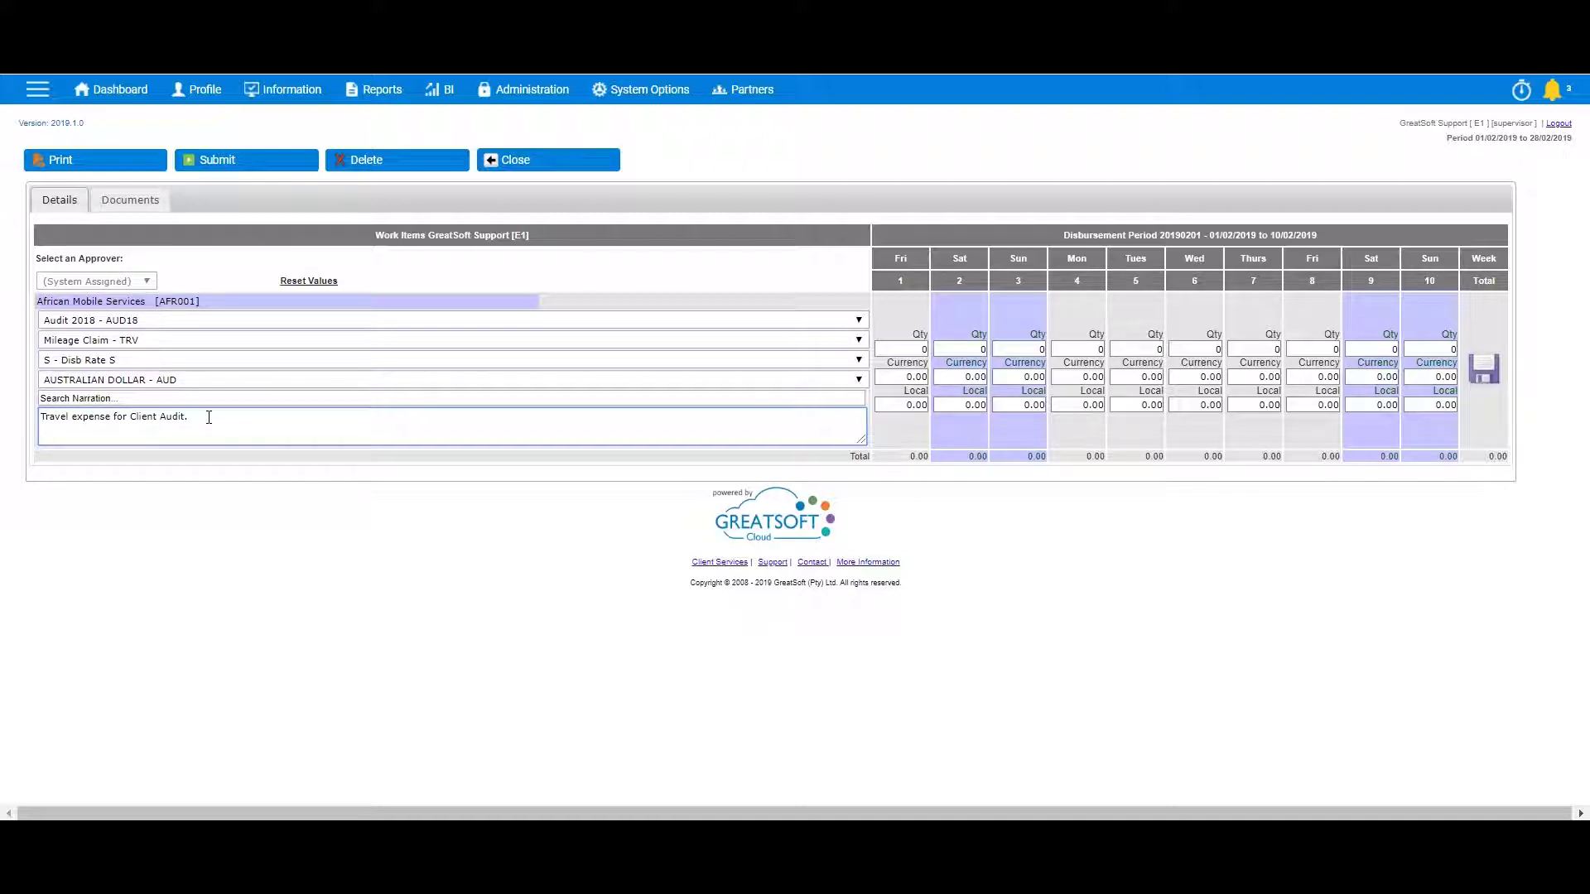
Enter a mileage quantity of 55 for Monday 4, Tuesday 5 and Wednesday 6, and save the claim
{"action": "key", "text": "Tab"}
{"action": "key", "text": "Tab"}
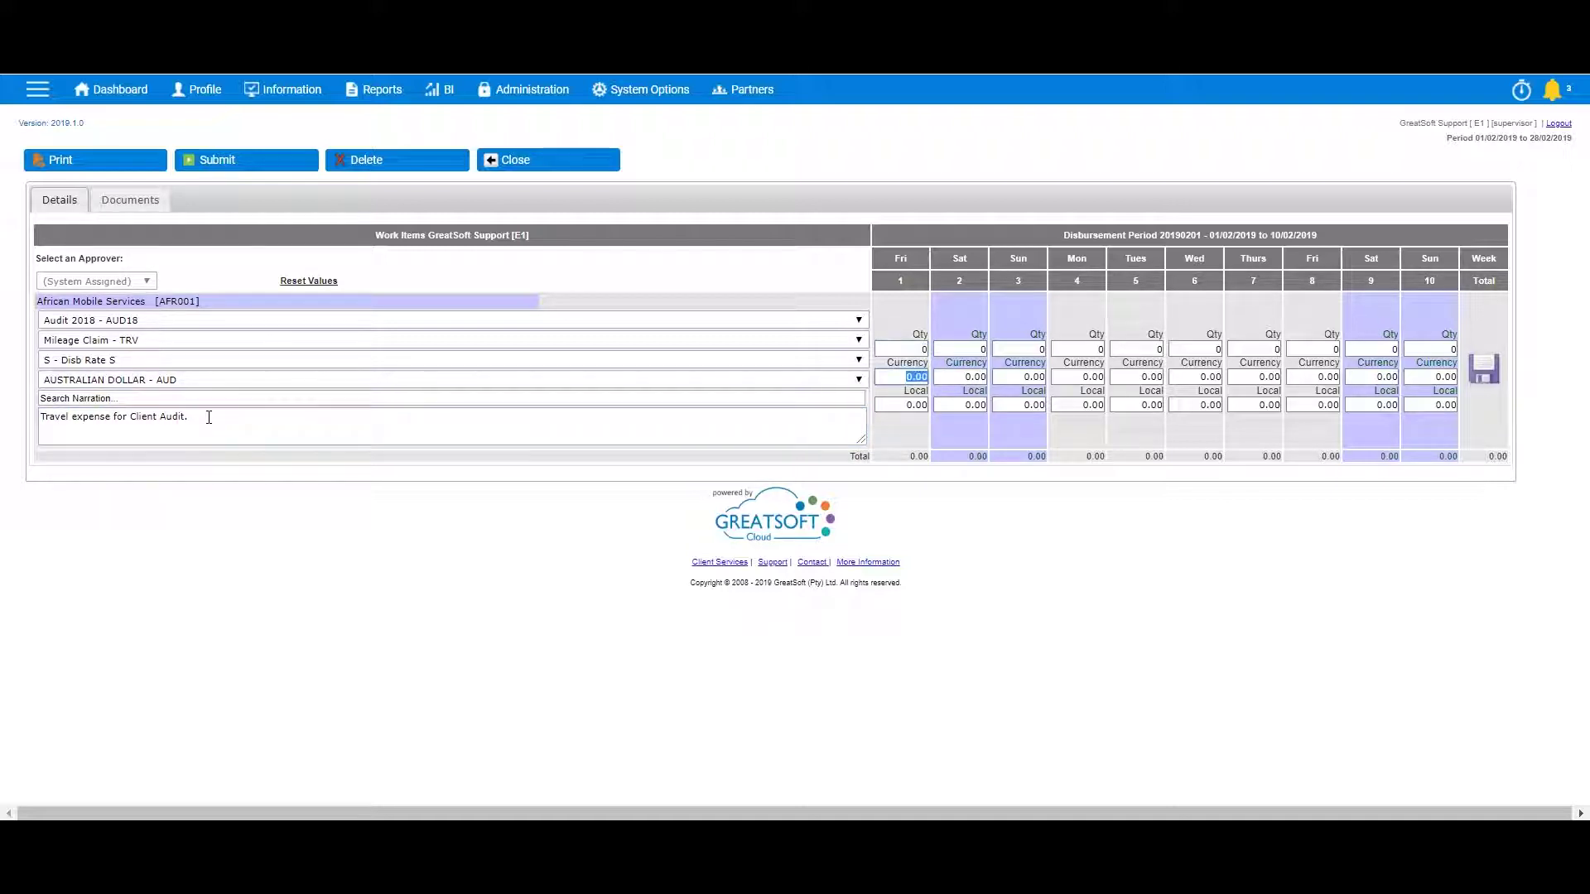
{"action": "key", "text": "Tab"}
{"action": "key", "text": "Tab"}
{"action": "key", "text": "Tab"}
{"action": "key", "text": "Tab"}
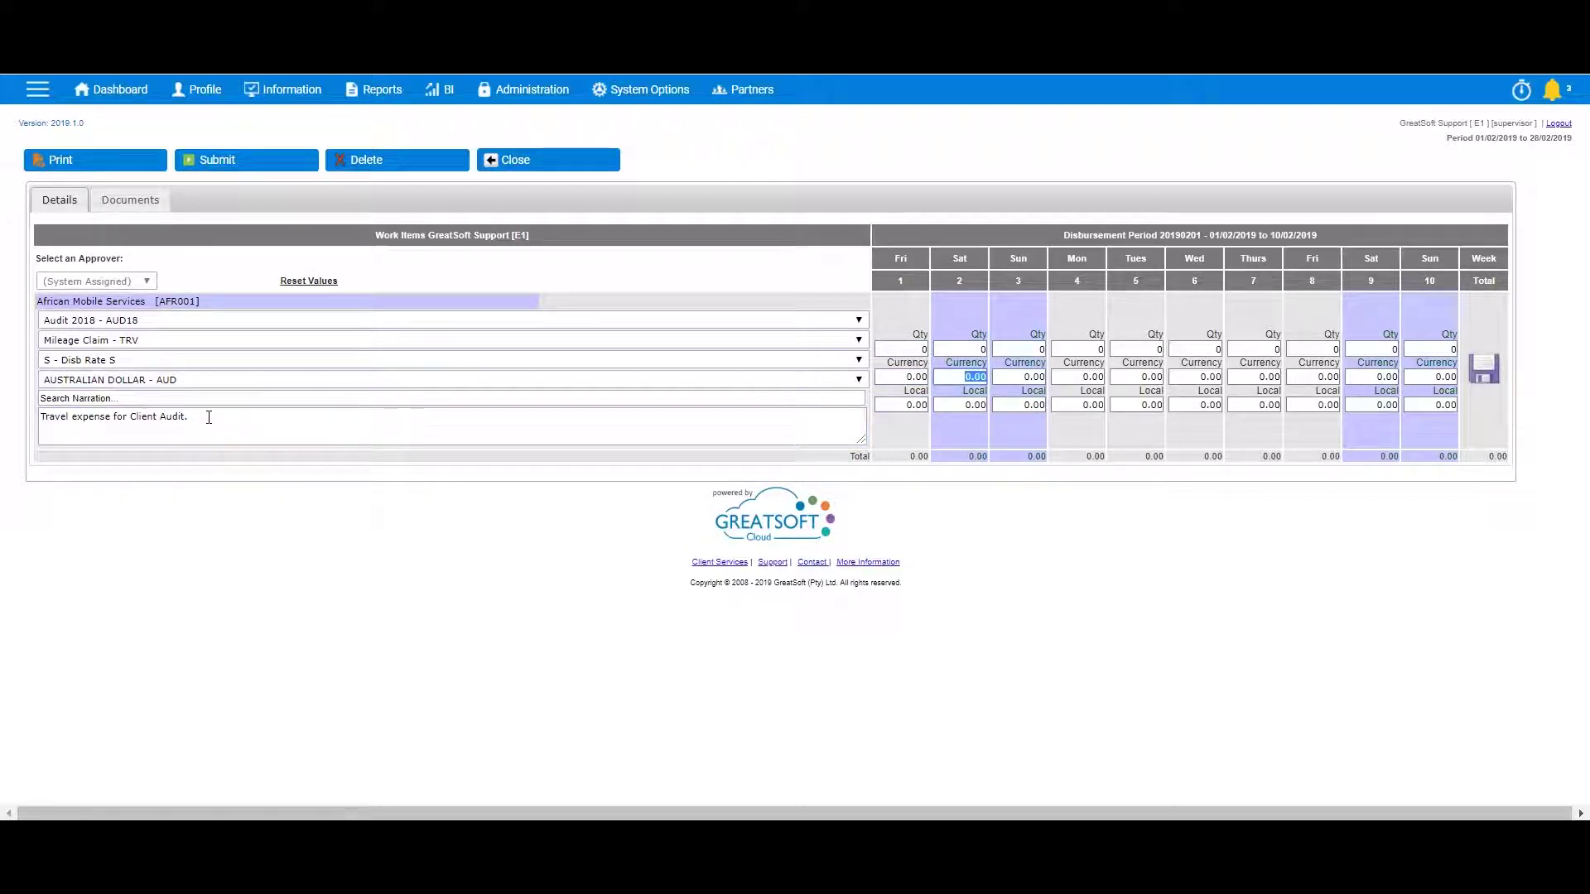
{"action": "key", "text": "Tab"}
{"action": "key", "text": "Tab"}
{"action": "key", "text": "Tab"}
{"action": "key", "text": "Tab"}
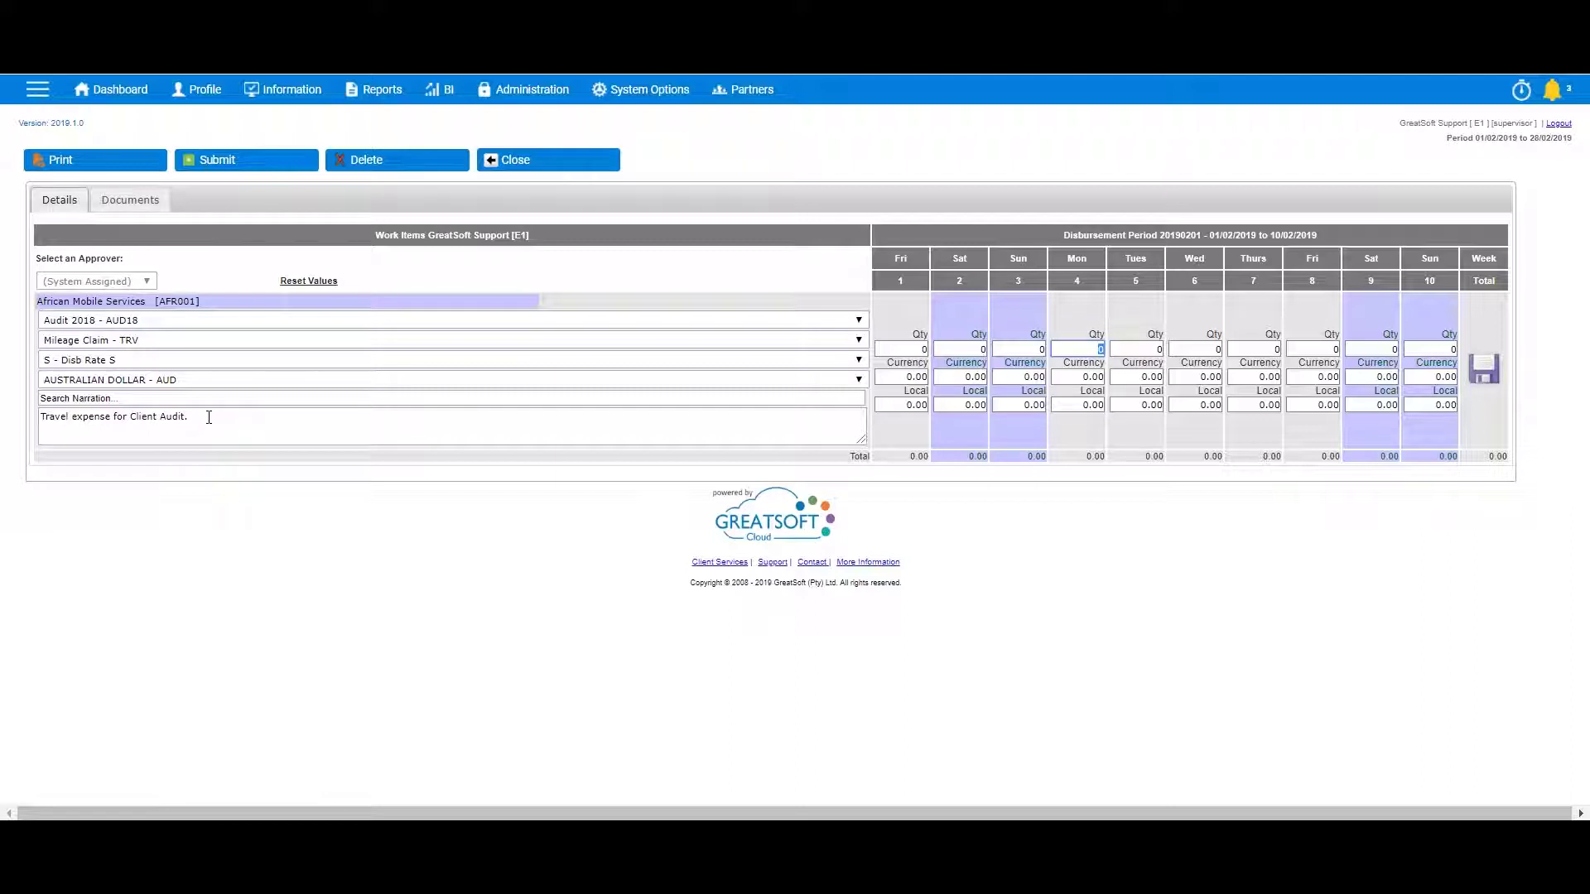
{"action": "type", "text": "55"}
{"action": "key", "text": "Tab"}
{"action": "key", "text": "Tab"}
{"action": "key", "text": "Tab"}
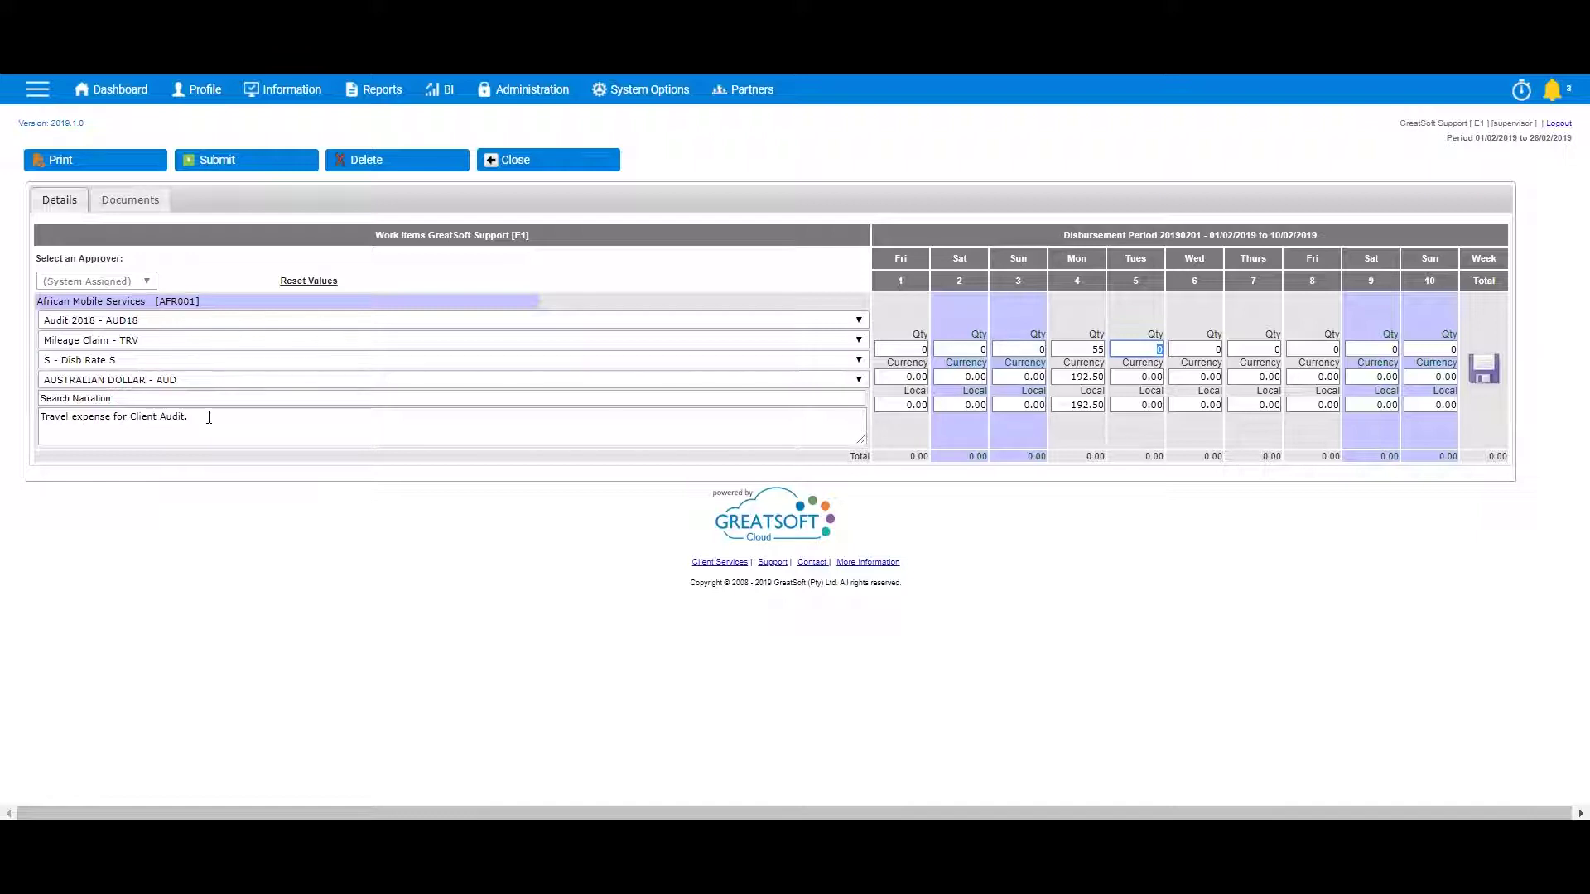
{"action": "type", "text": "55"}
{"action": "key", "text": "Tab"}
{"action": "key", "text": "Tab"}
{"action": "key", "text": "Tab"}
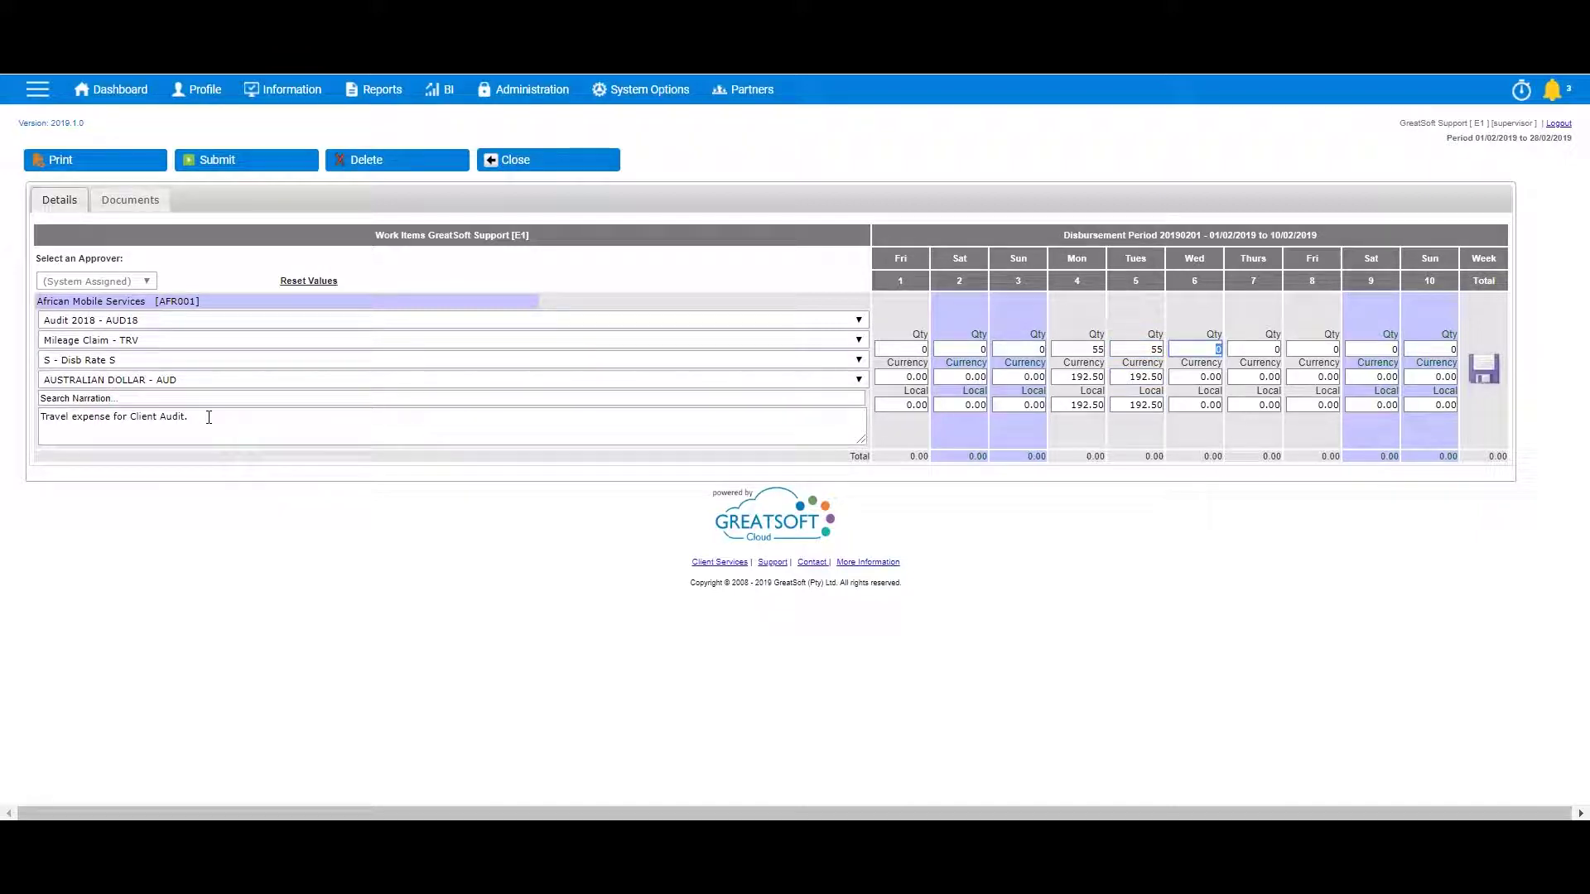
{"action": "key", "text": "Tab"}
{"action": "key", "text": "Tab"}
{"action": "key", "text": "Tab"}
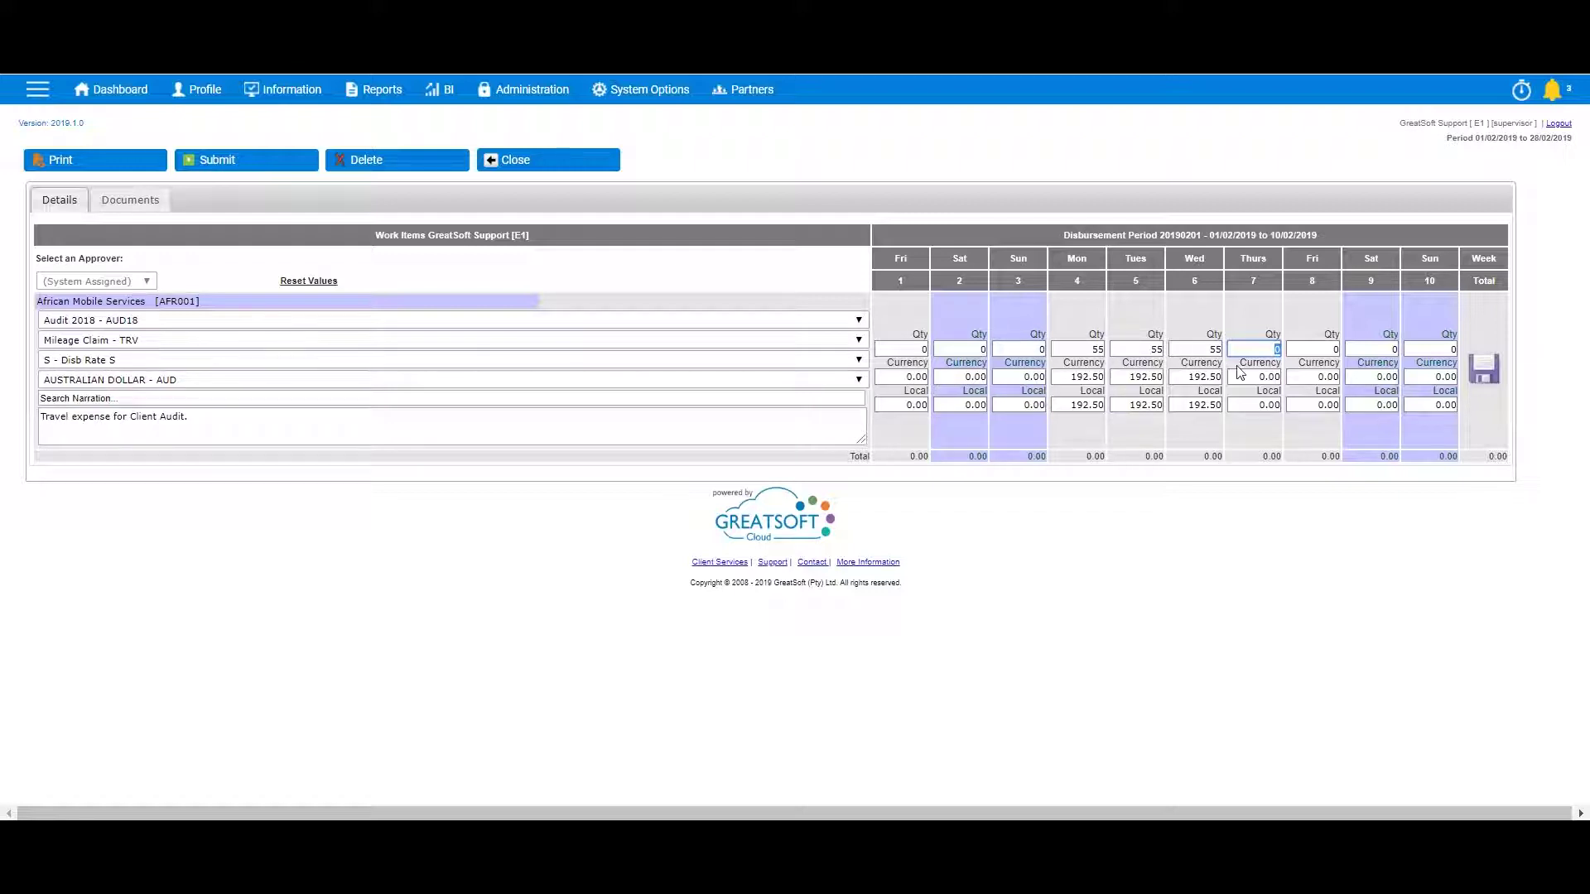
{"action": "left_click", "coordinate": [1487, 369]}
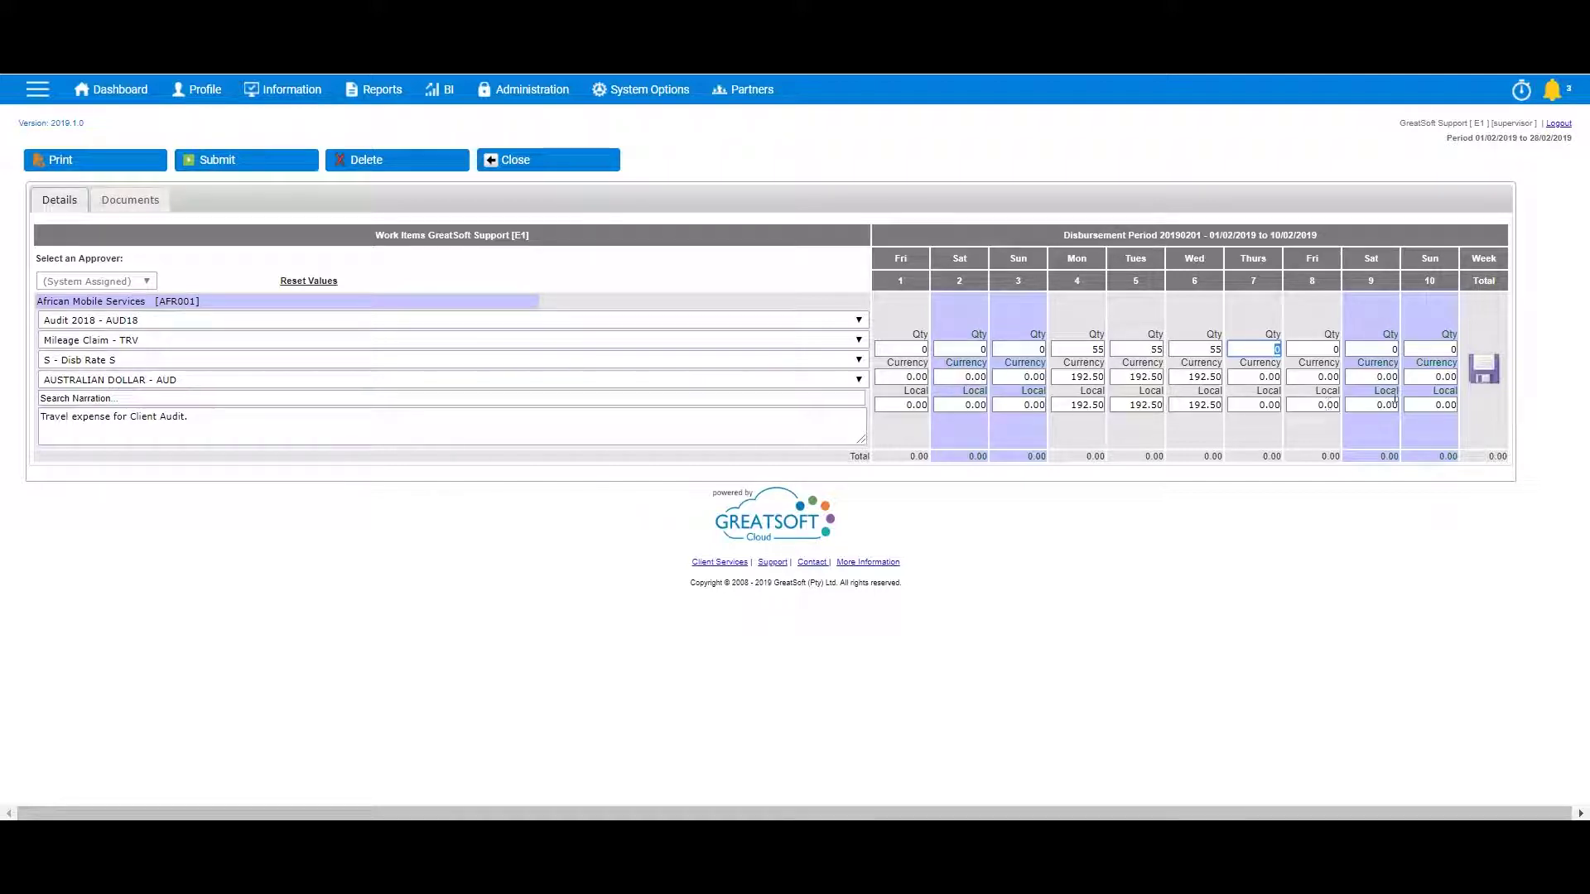
{"action": "left_click", "coordinate": [1480, 366]}
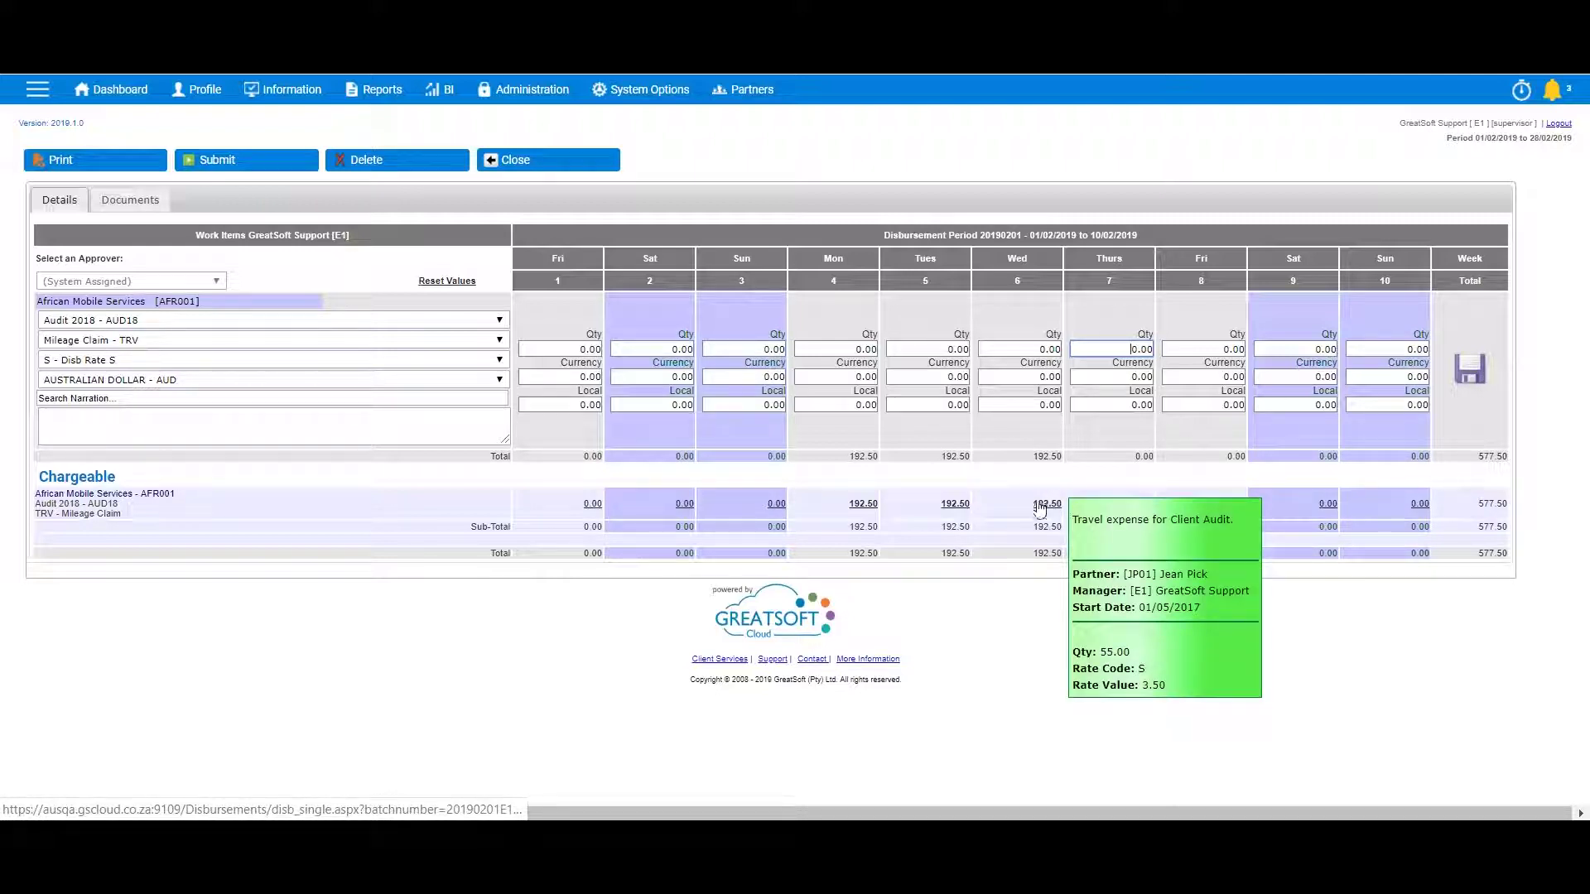
Reopen Tuesday 5's saved mileage entry for editing, save it again, and close the disbursement
{"action": "mouse_move", "coordinate": [955, 507]}
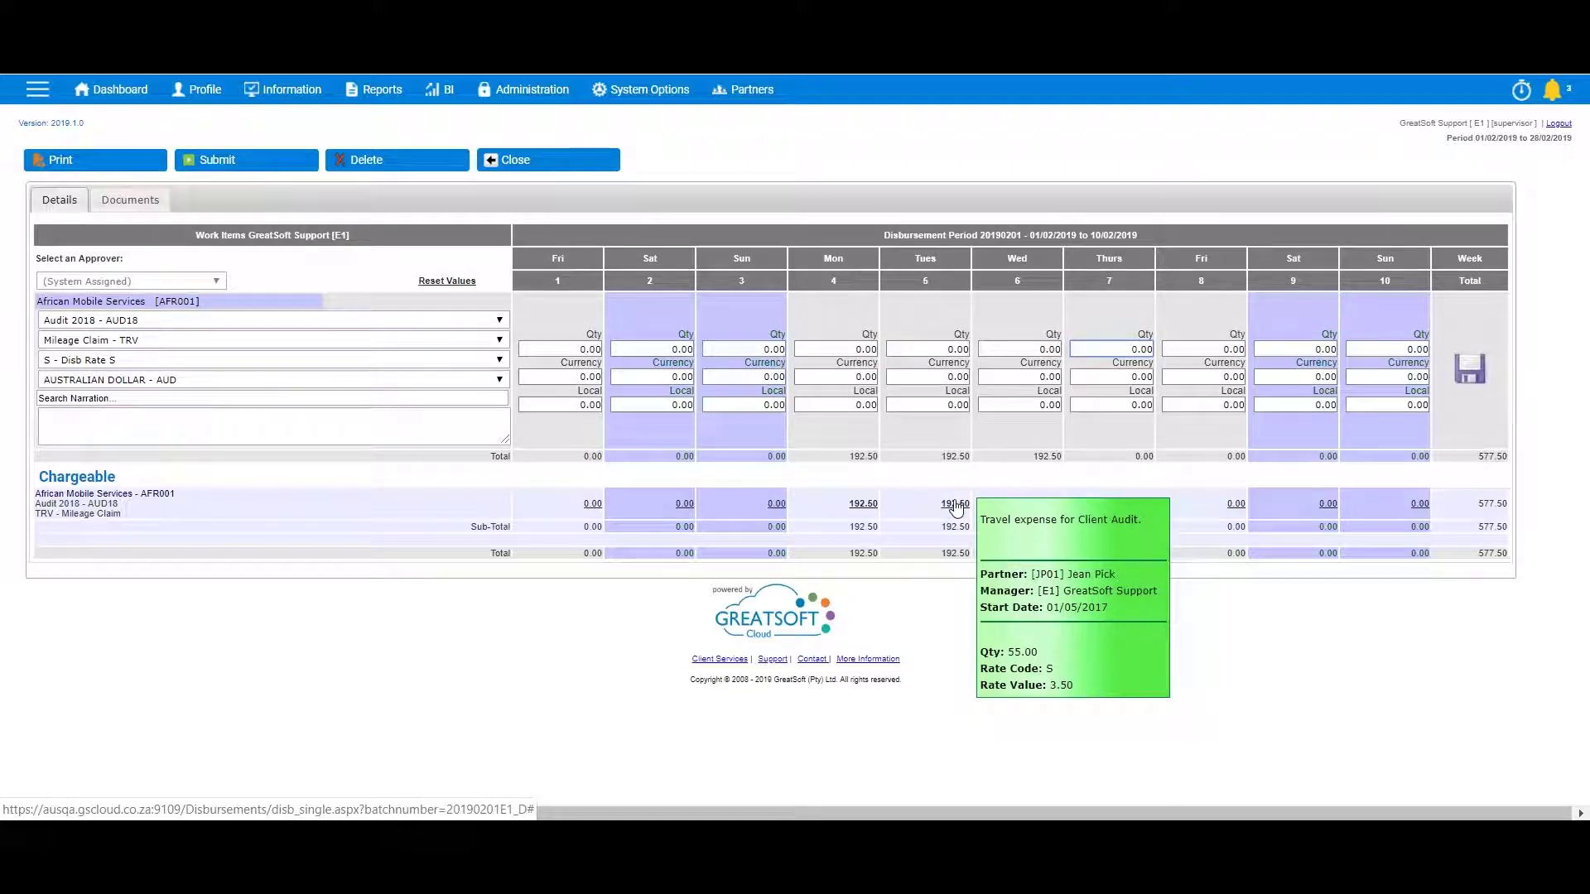
{"action": "left_click", "coordinate": [955, 507]}
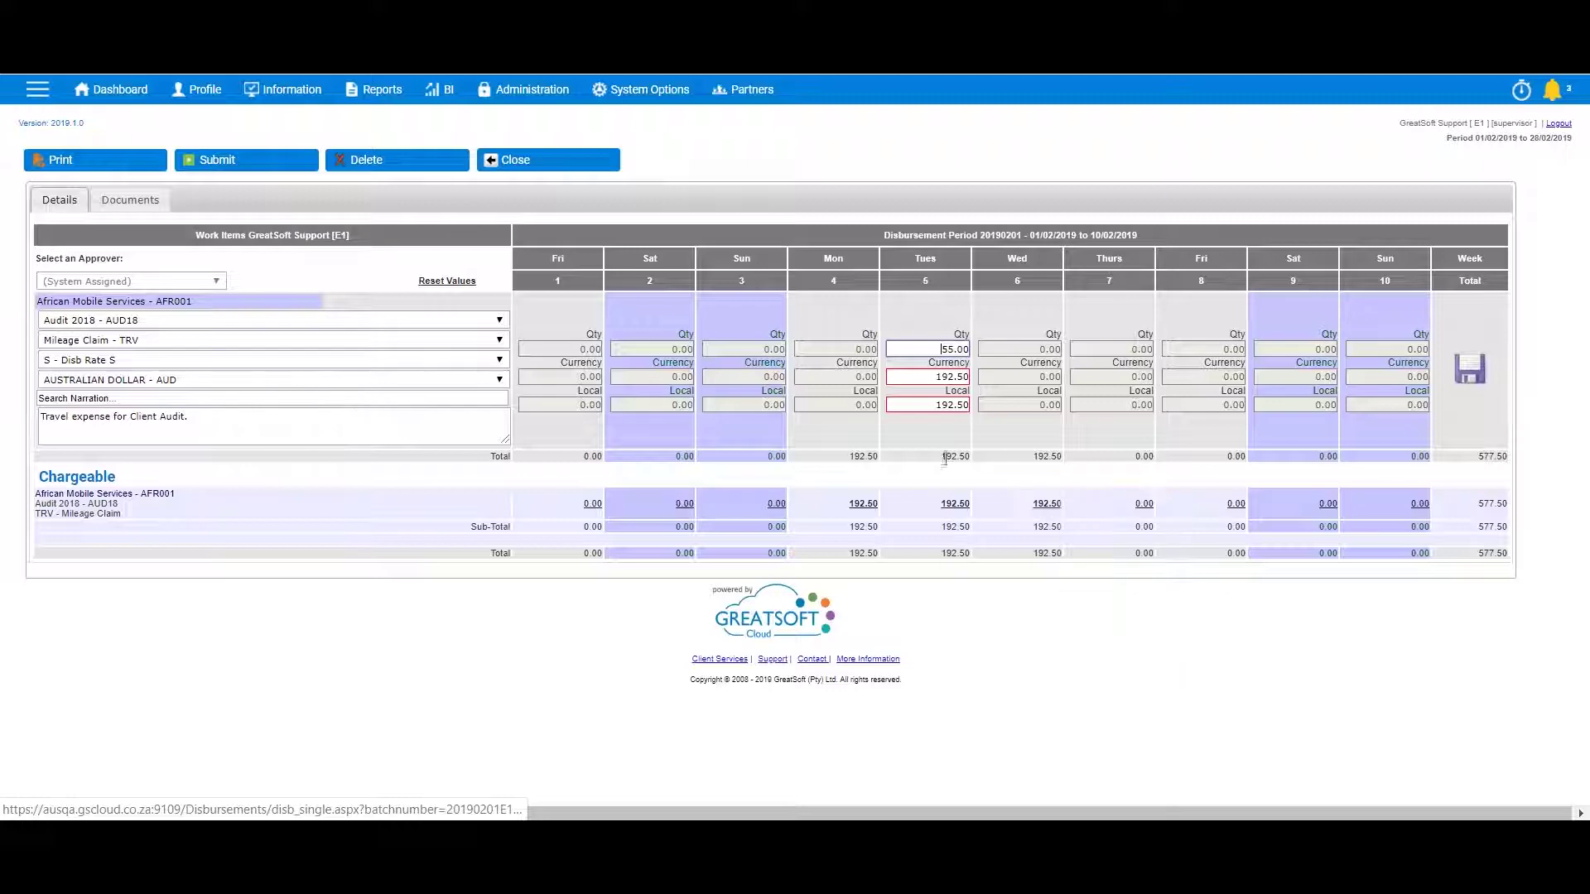
{"action": "left_click", "coordinate": [967, 352]}
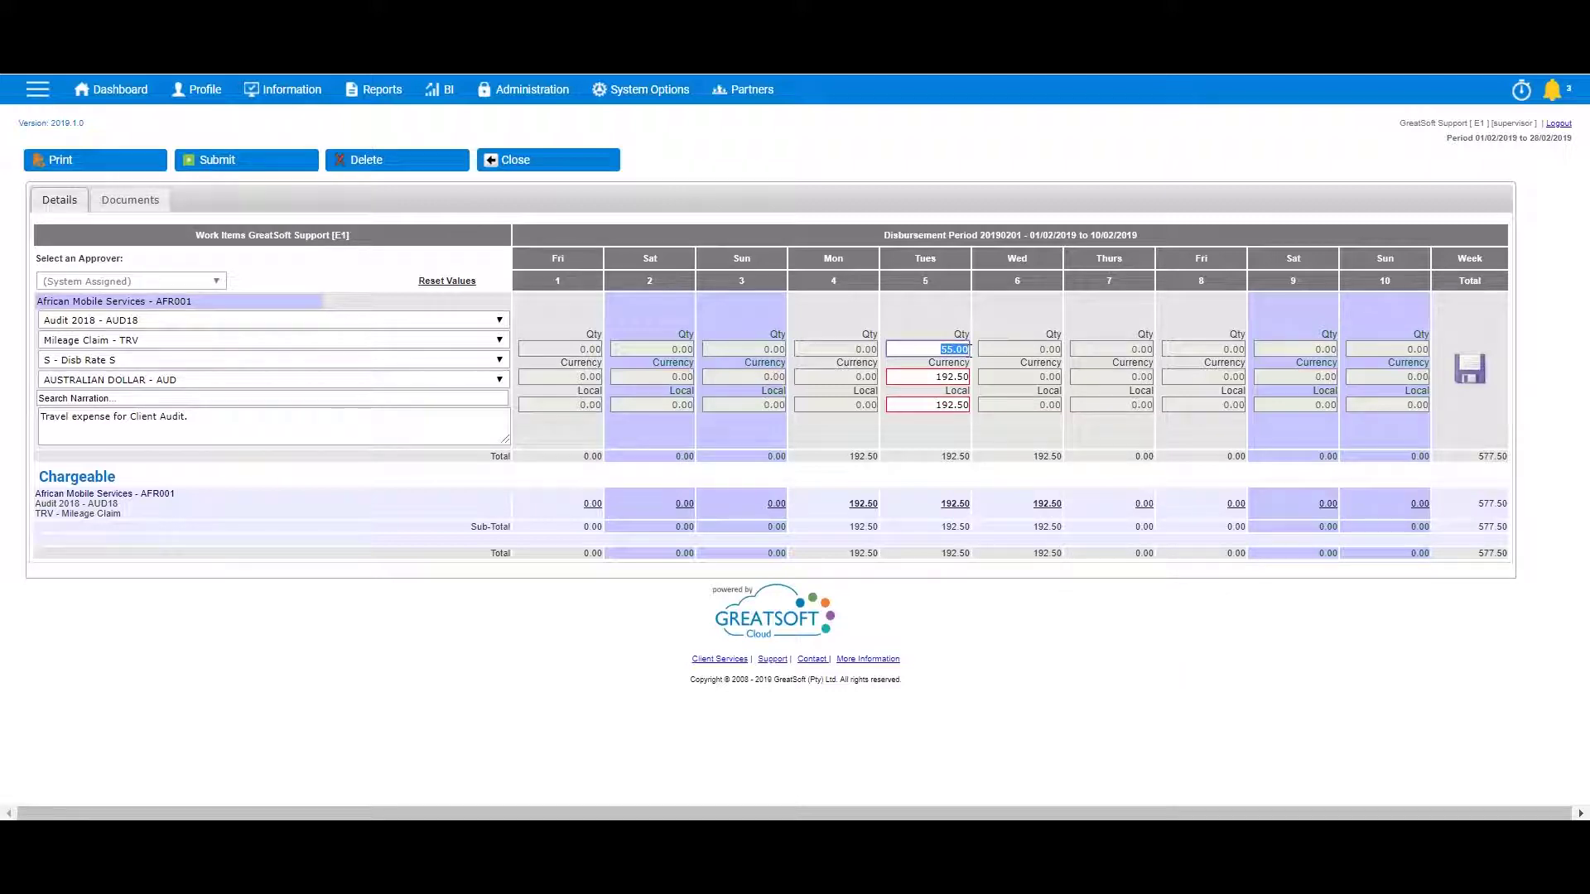
{"action": "key", "text": "Return"}
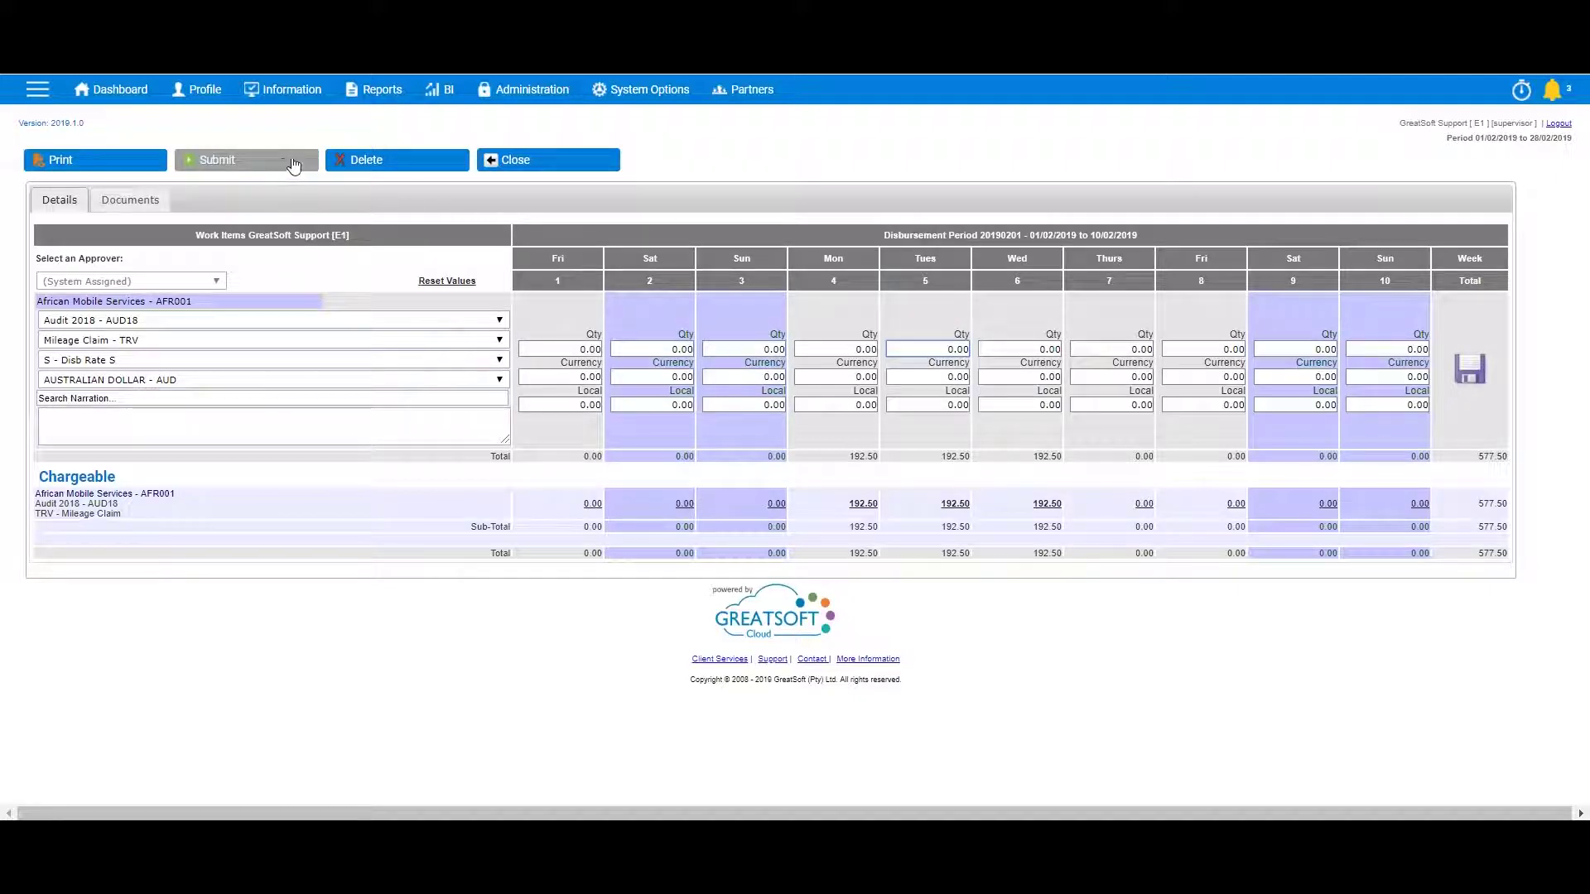
{"action": "left_click", "coordinate": [524, 161]}
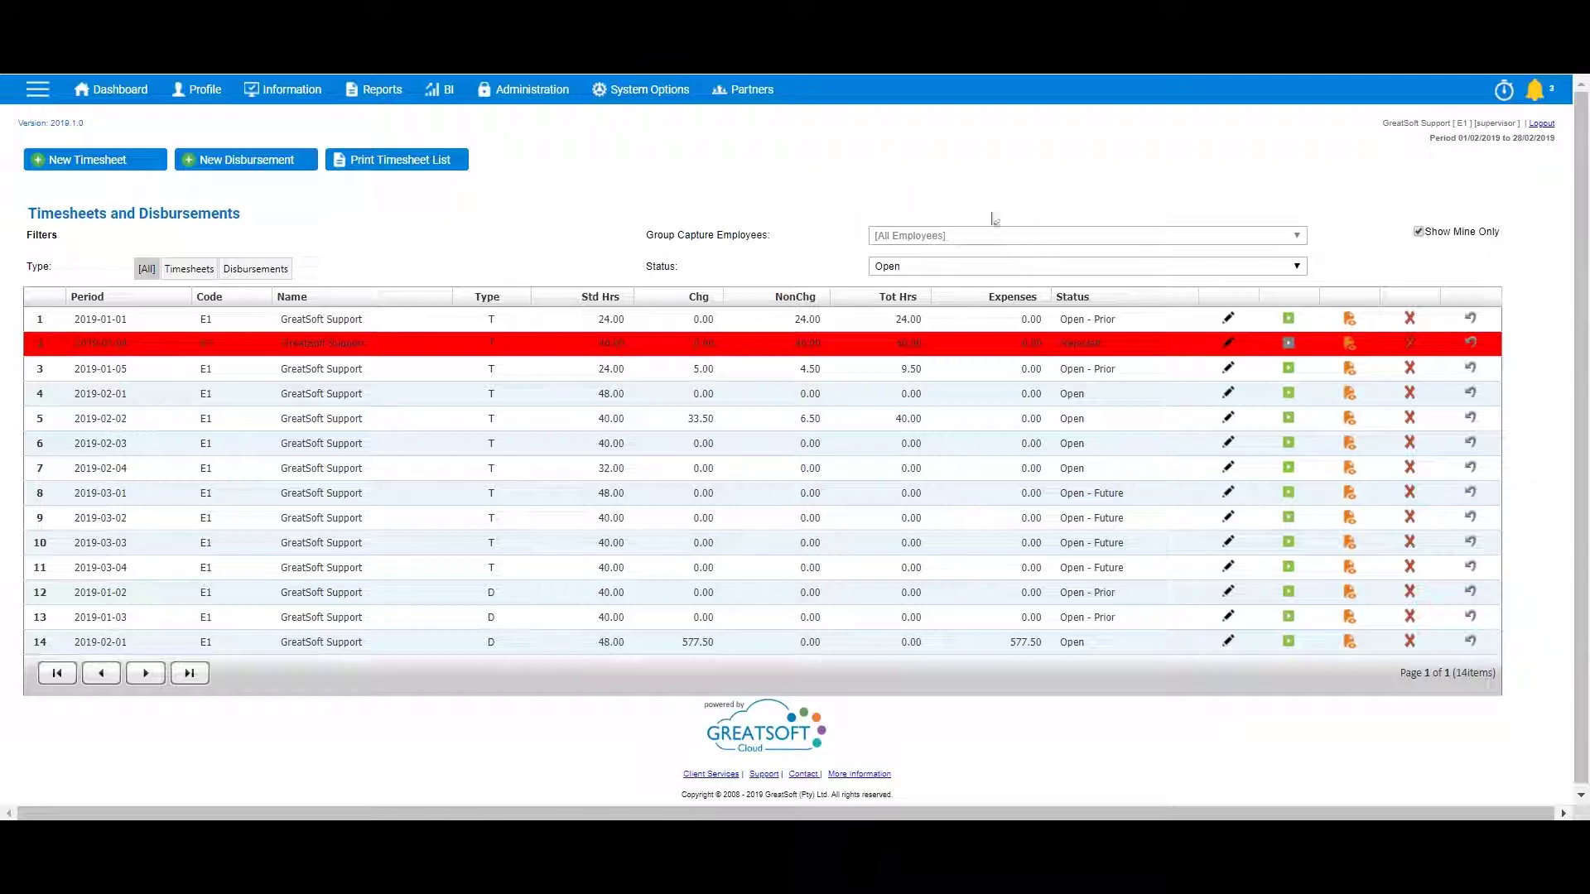
Show everyone's timesheets and disbursements instead of only your own, and filter the list to the second named employee
{"action": "left_click", "coordinate": [1419, 233]}
{"action": "left_click", "coordinate": [1420, 233]}
{"action": "left_click", "coordinate": [1419, 233]}
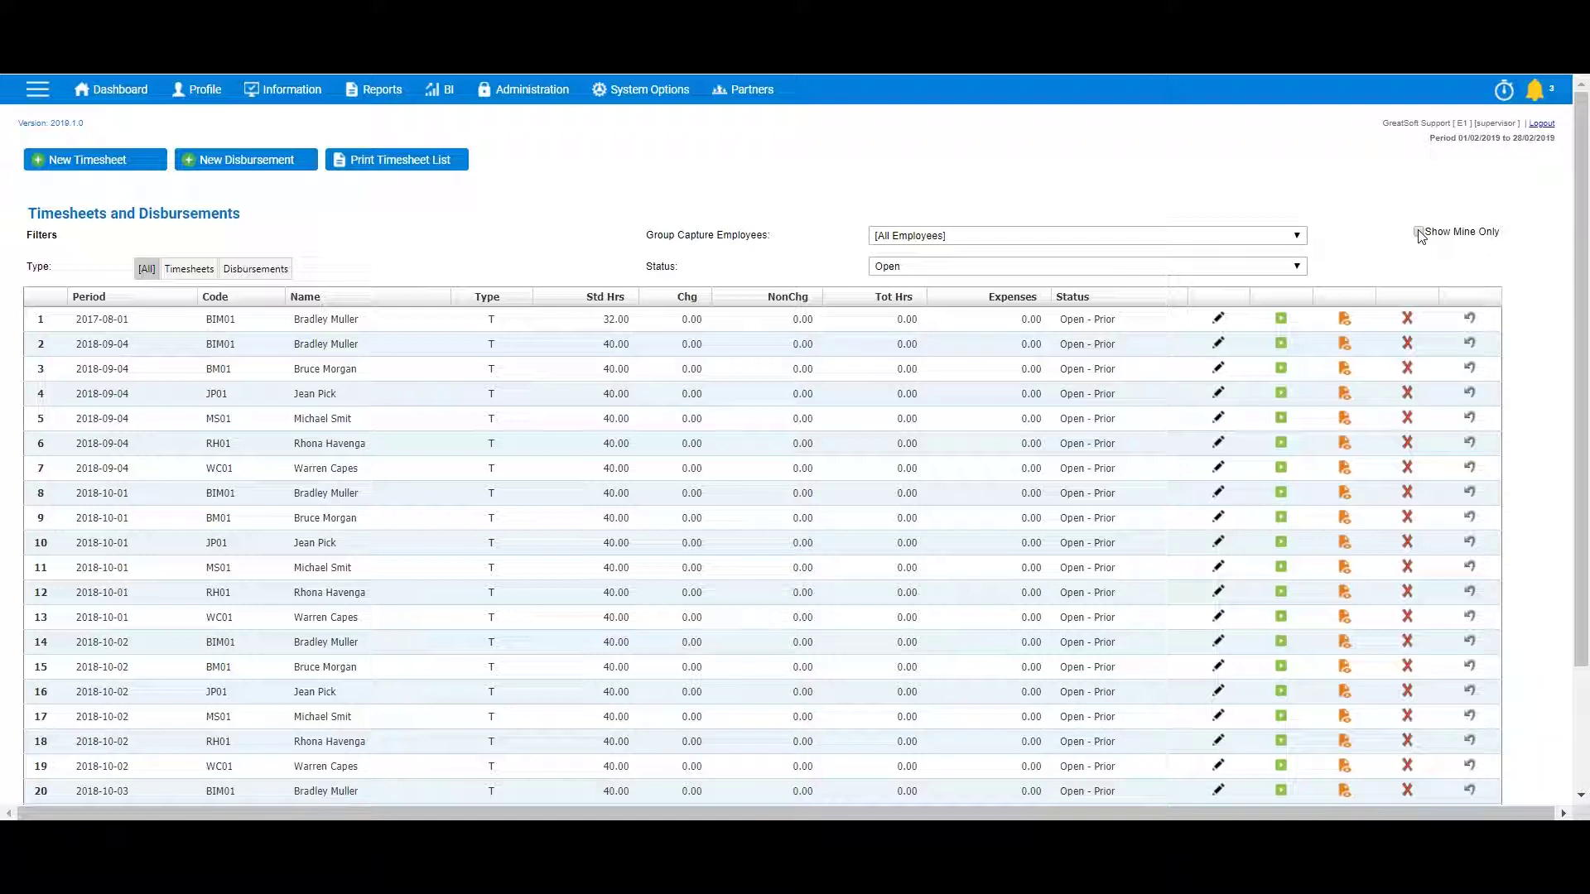
{"action": "left_click", "coordinate": [967, 235]}
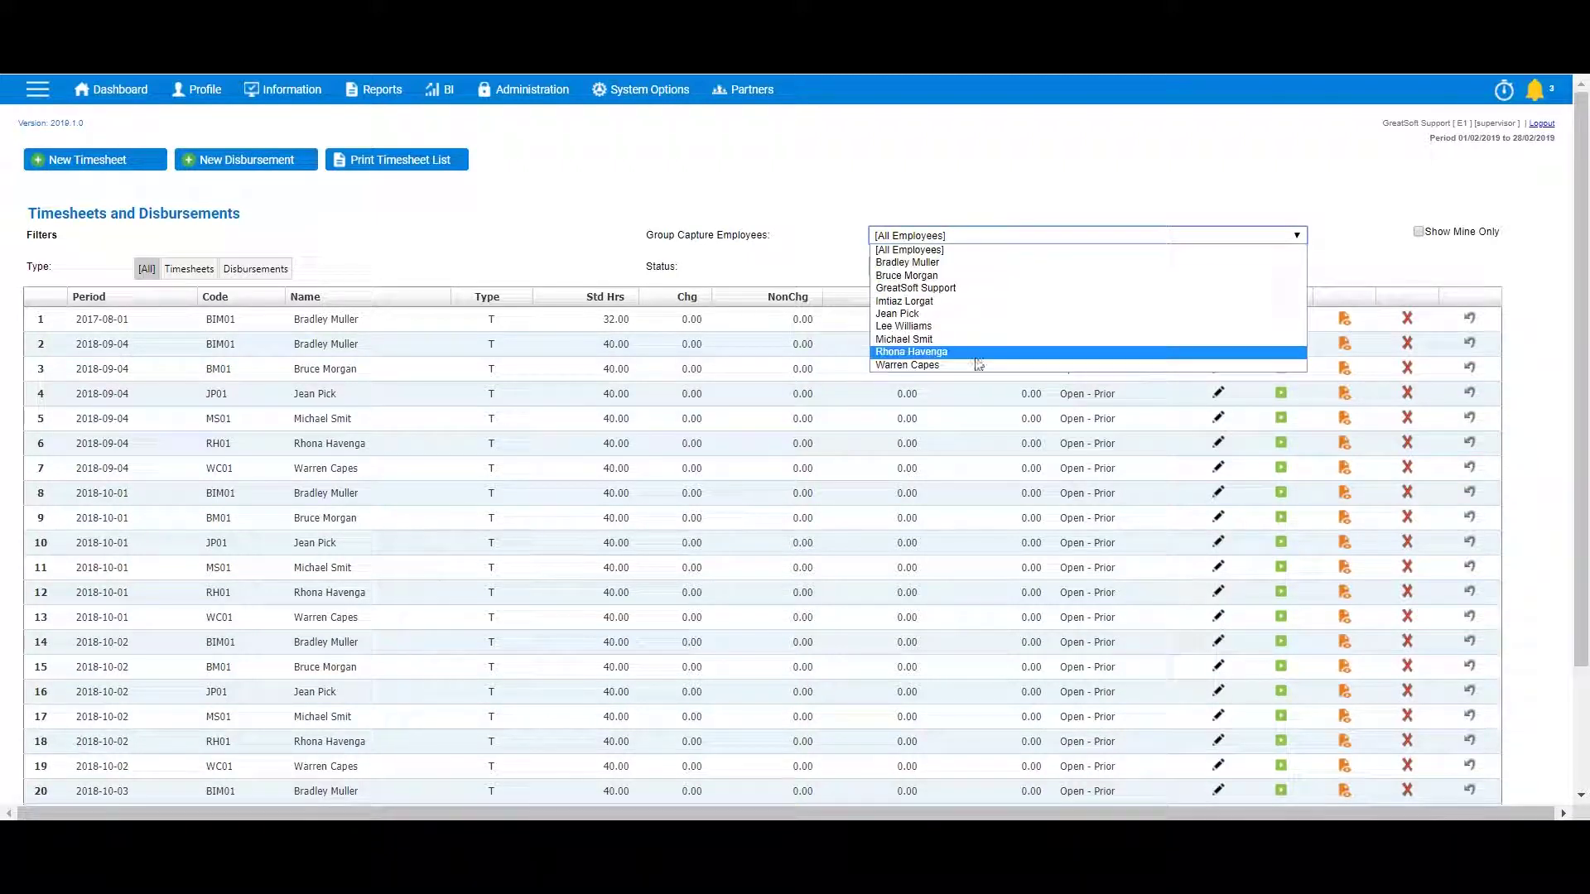
{"action": "left_click", "coordinate": [963, 275]}
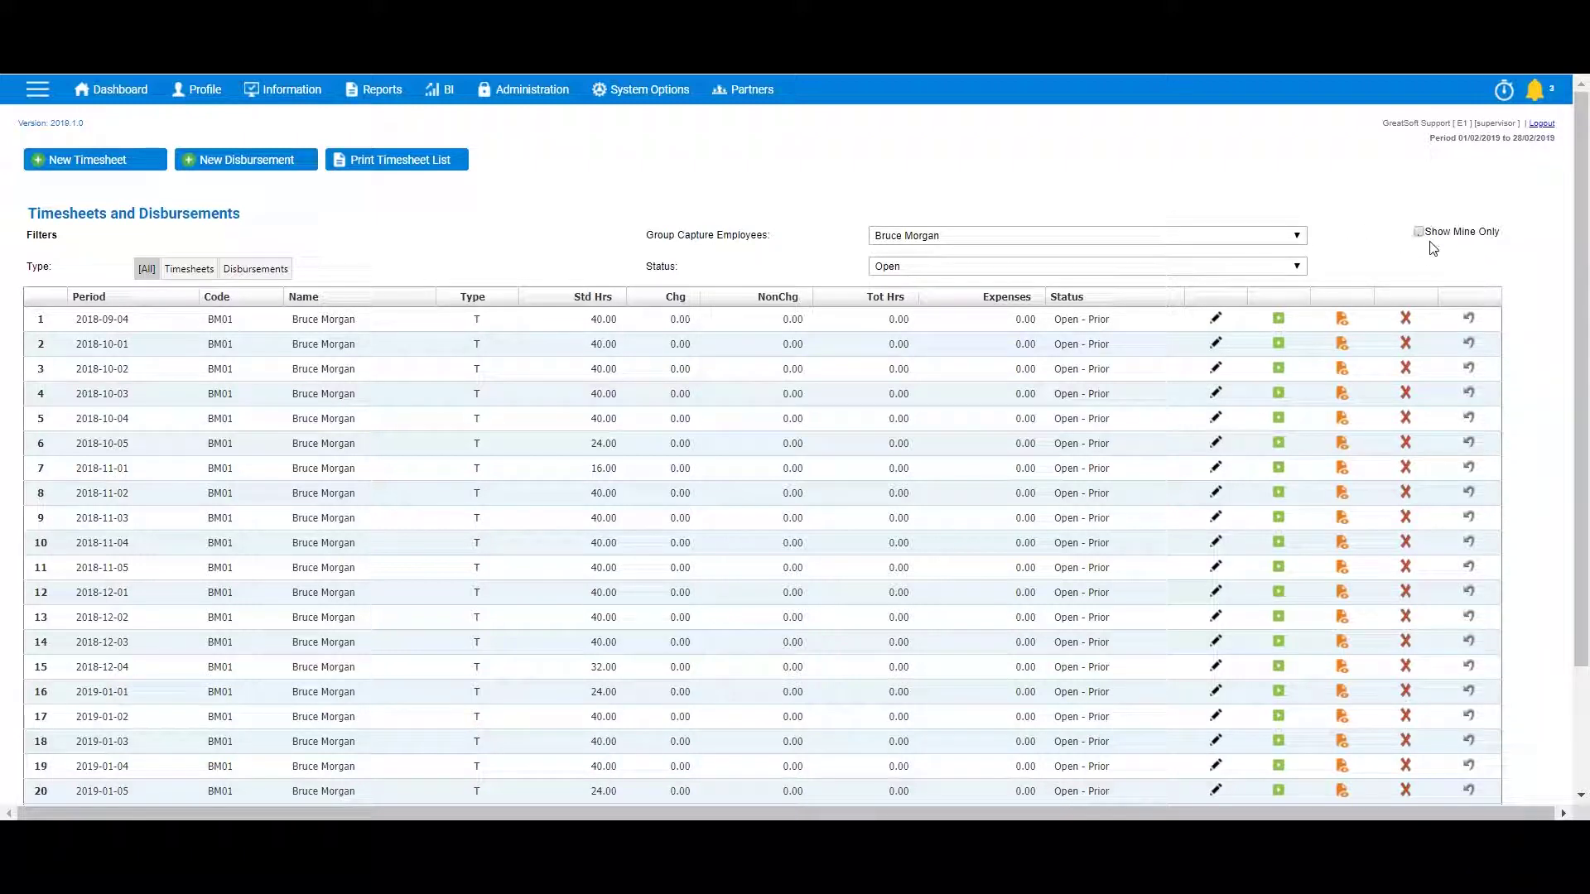
{"action": "left_click", "coordinate": [264, 160]}
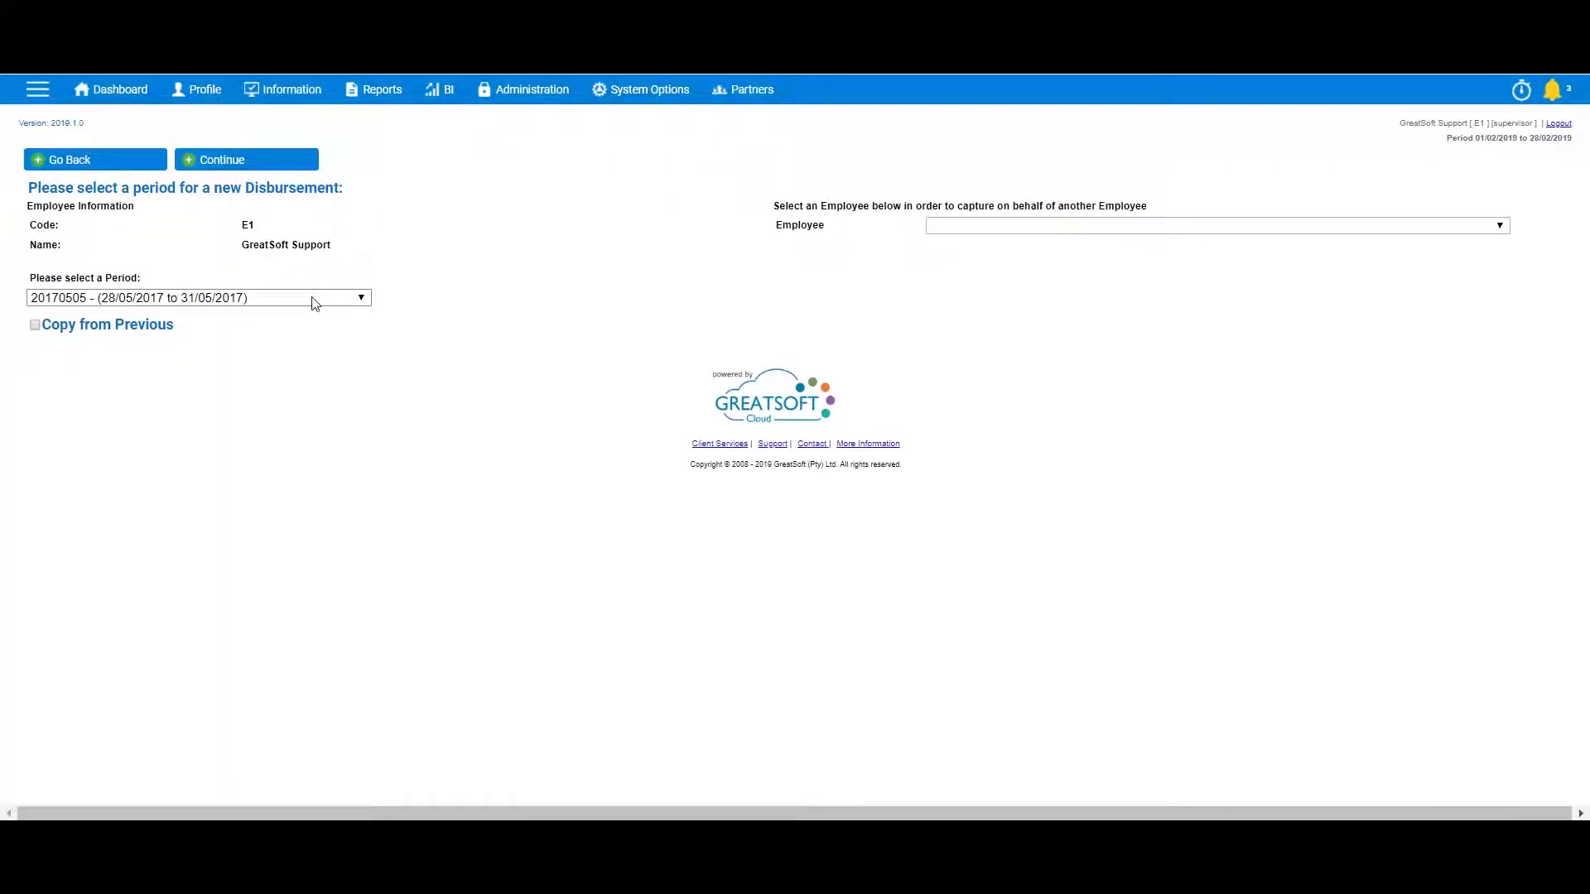
{"action": "left_click", "coordinate": [314, 299]}
{"action": "left_click_drag", "start_coordinate": [361, 342], "coordinate": [390, 574]}
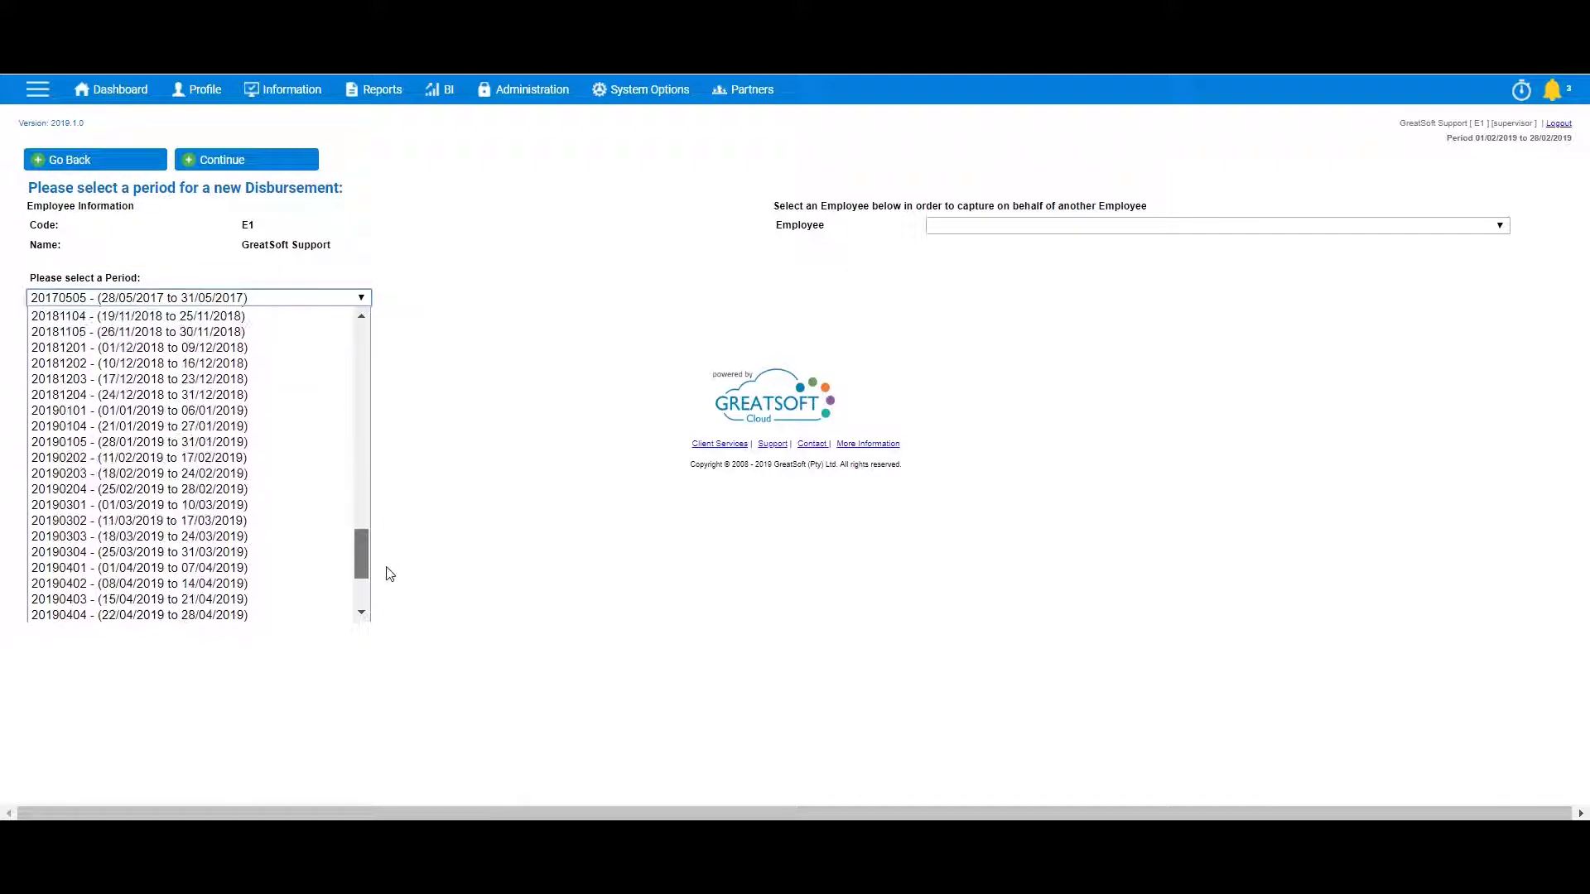
{"action": "left_click", "coordinate": [161, 585]}
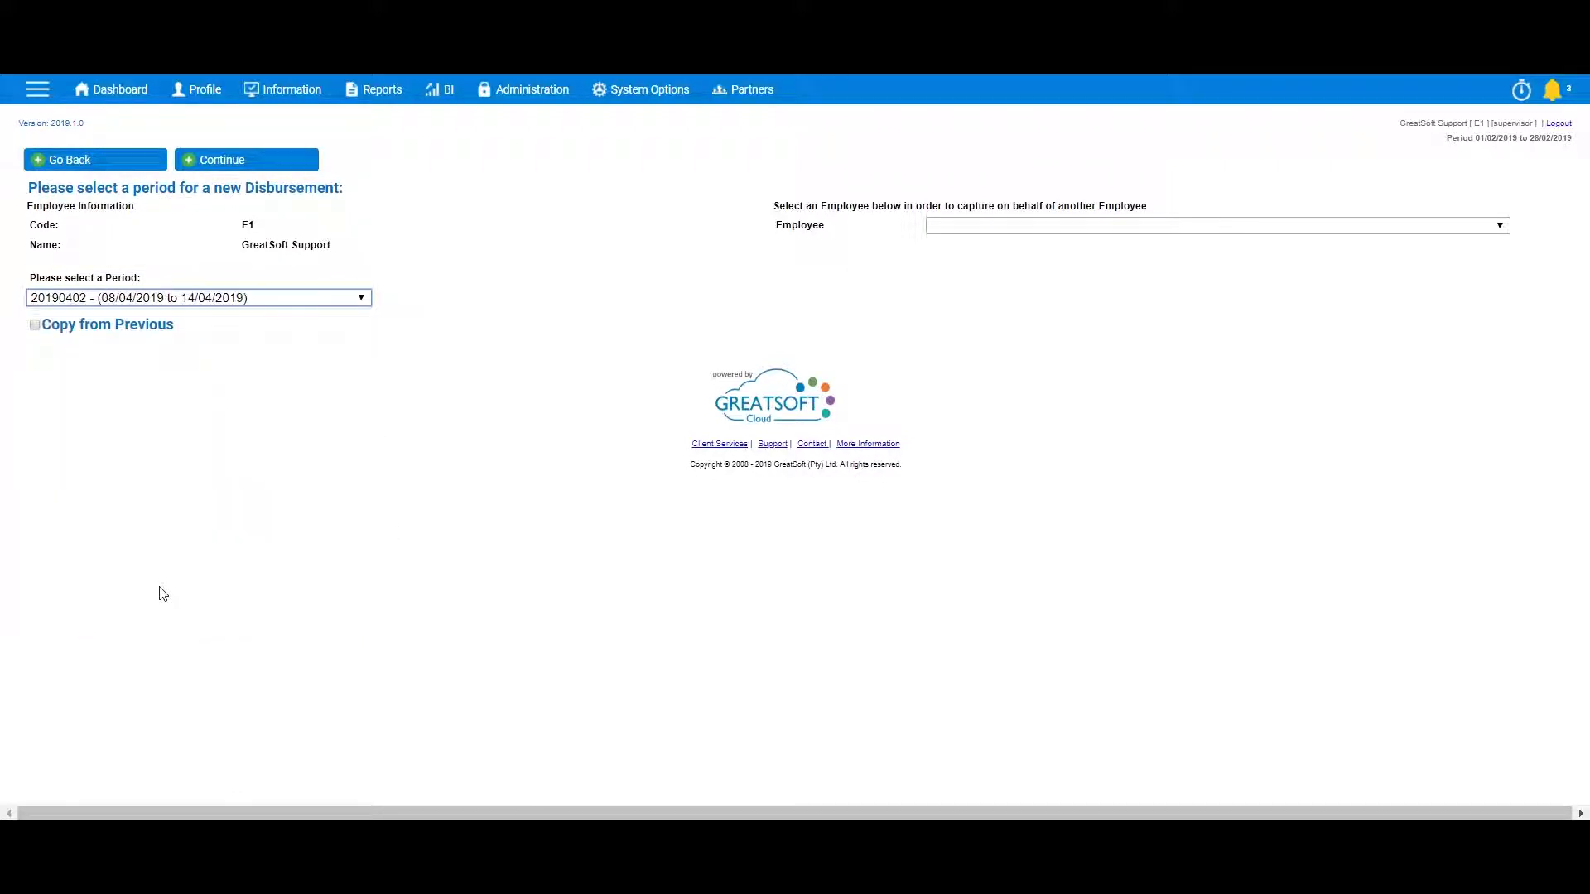
Choose the first listed employee to capture the disbursement on their behalf, and continue to its entry form
{"action": "left_click", "coordinate": [957, 232]}
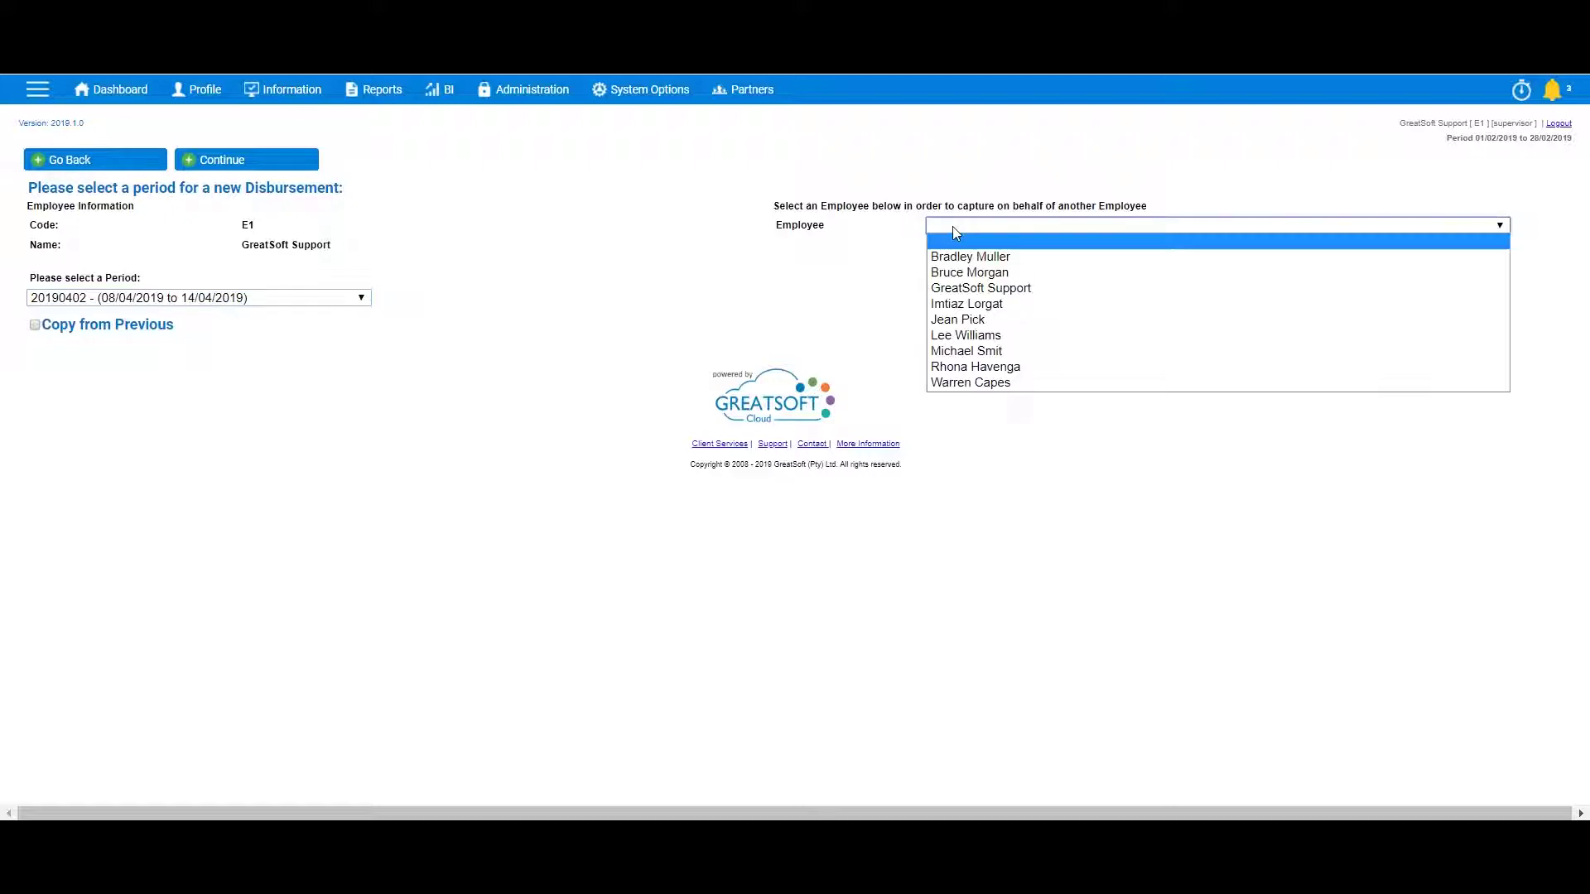
{"action": "left_click", "coordinate": [961, 253]}
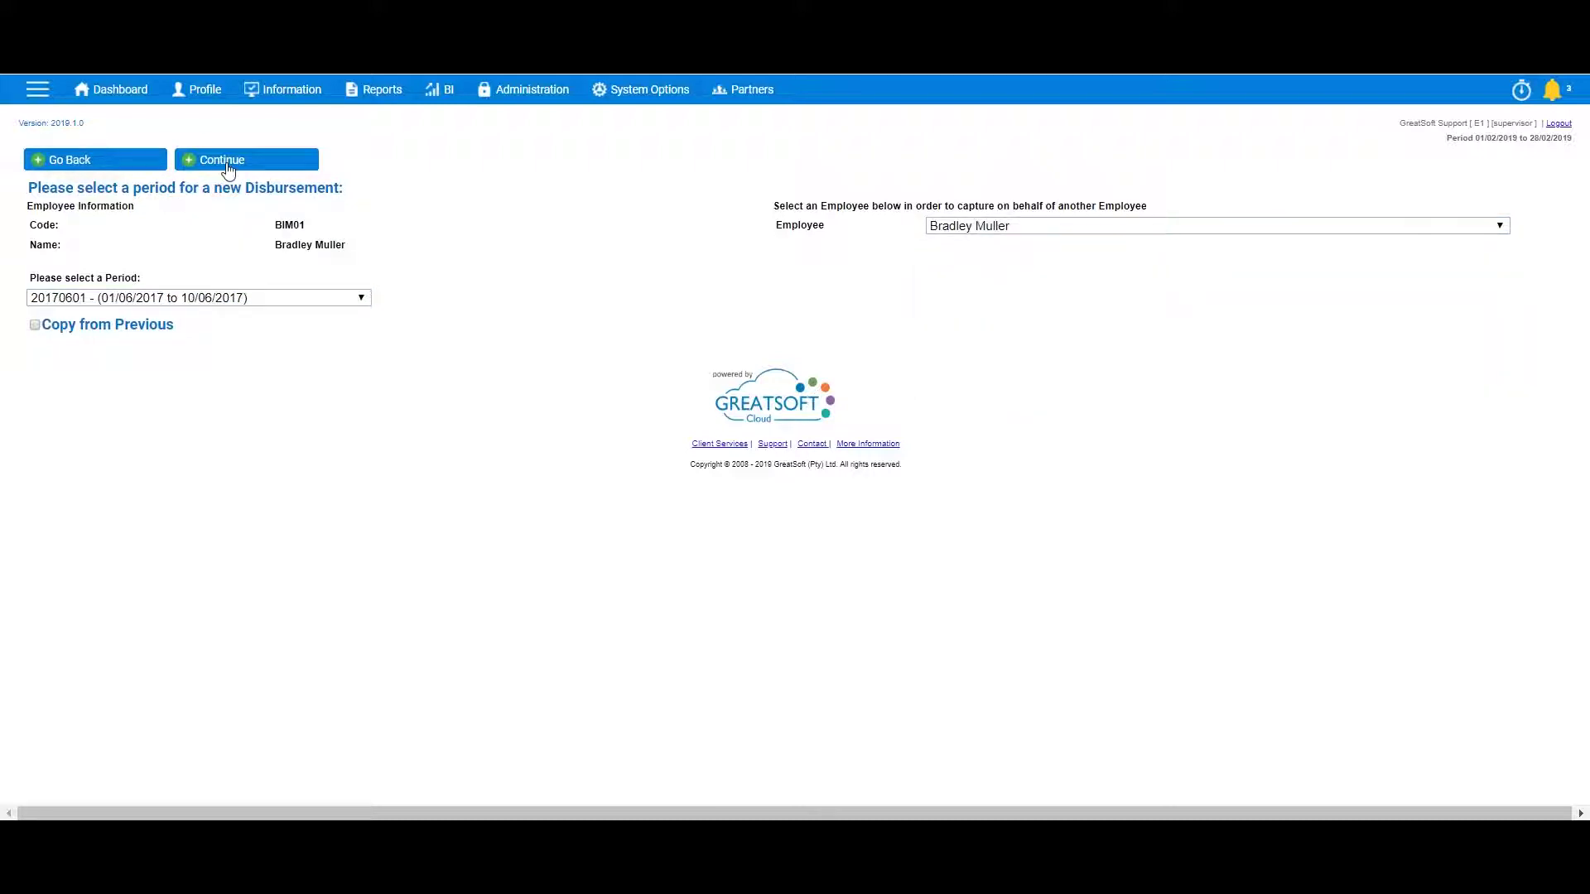
{"action": "left_click", "coordinate": [229, 165]}
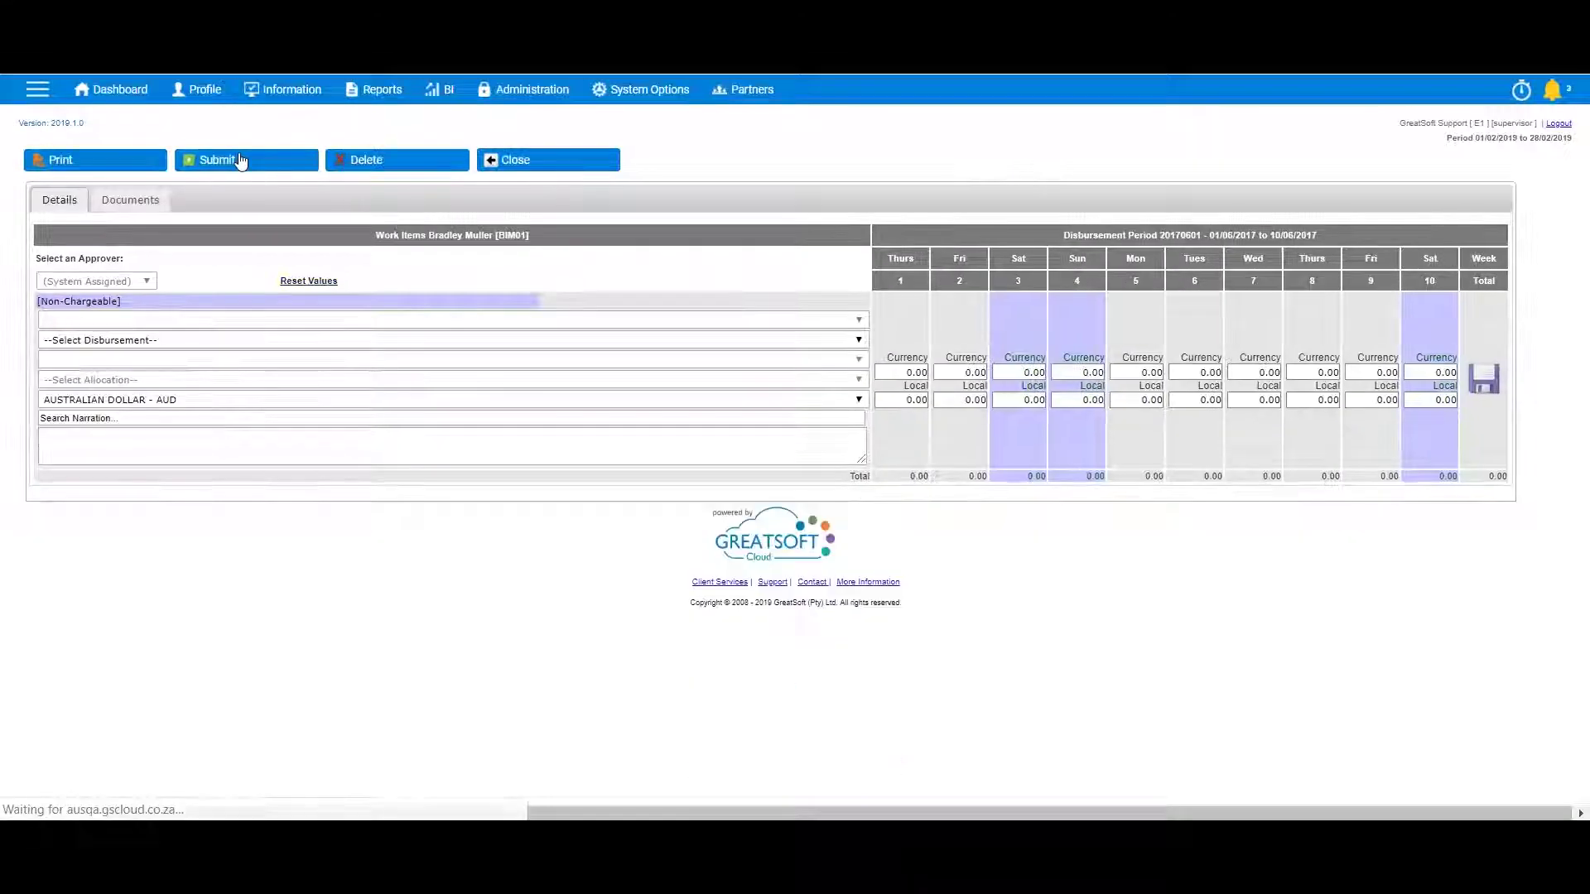